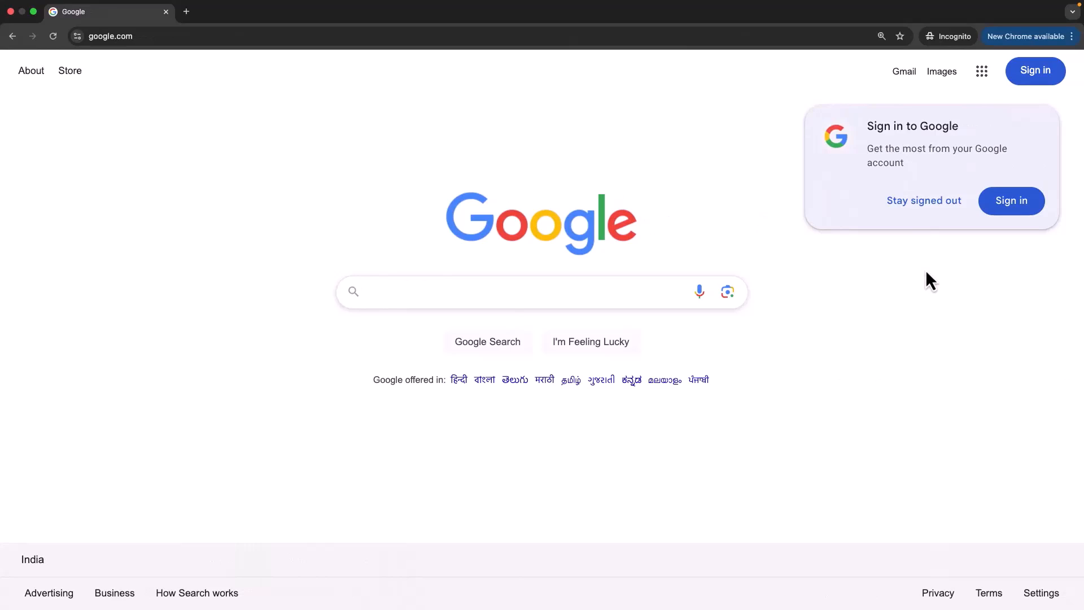
- Search Google for "chat gpt desktop app" and open OpenAI's "ChatGPT on your desktop" page
click(571, 299)
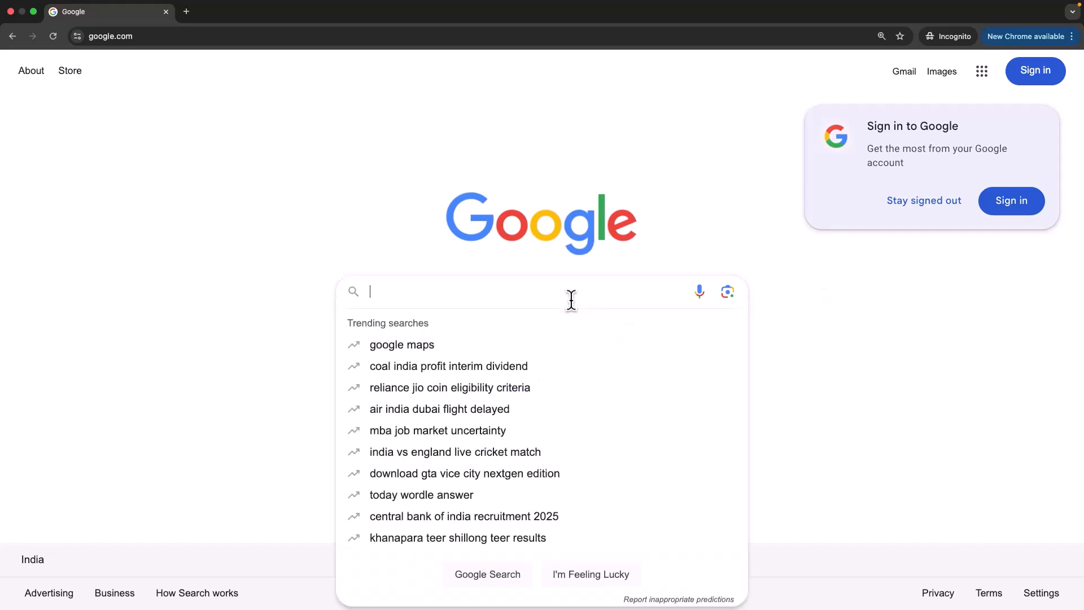
text(c)
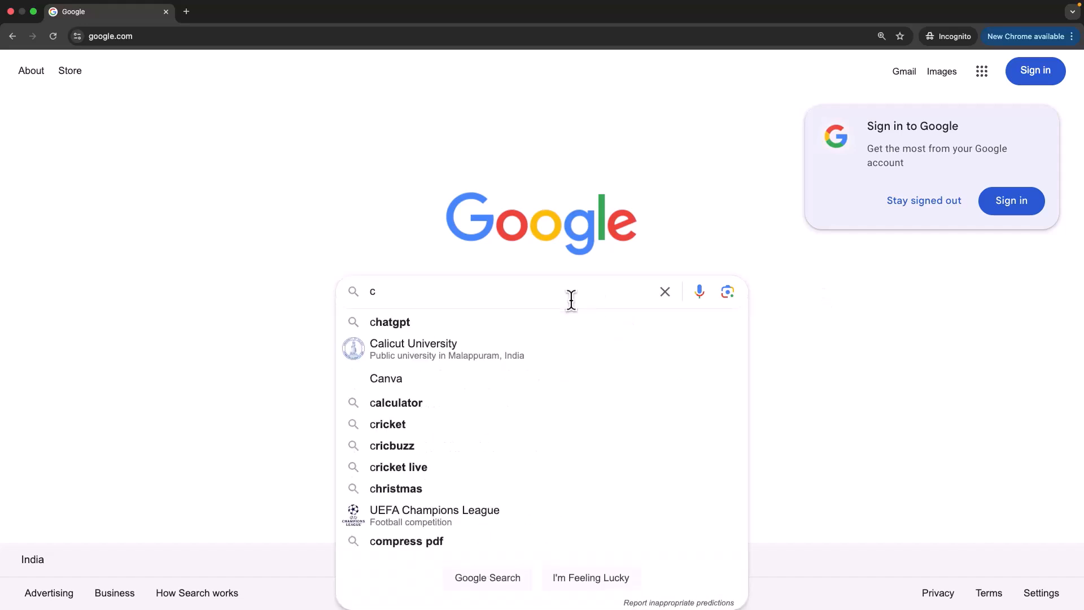
text(hat gp)
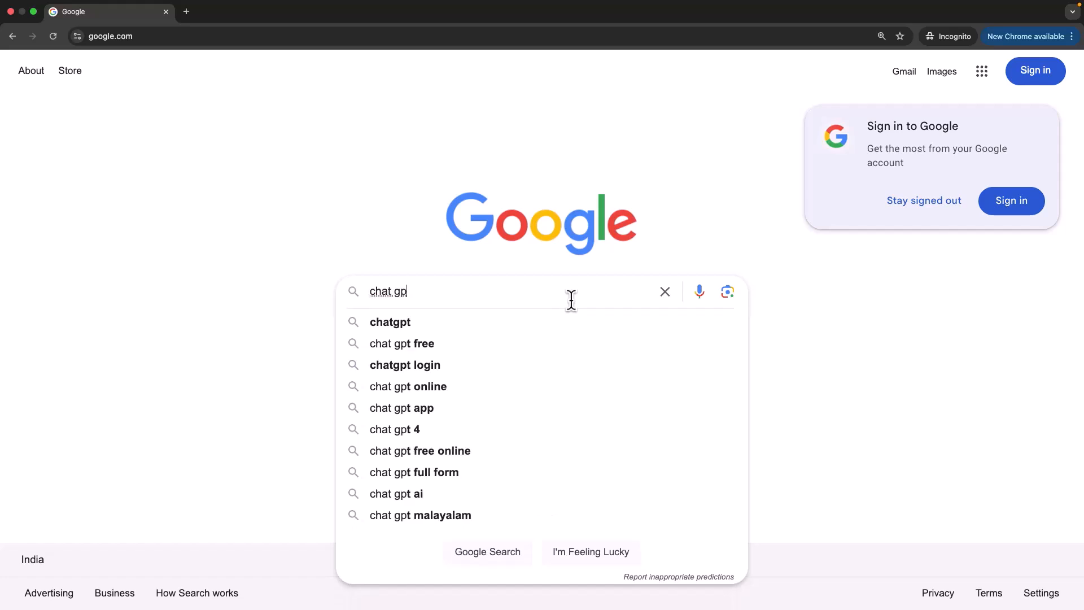
text(t desktop app)
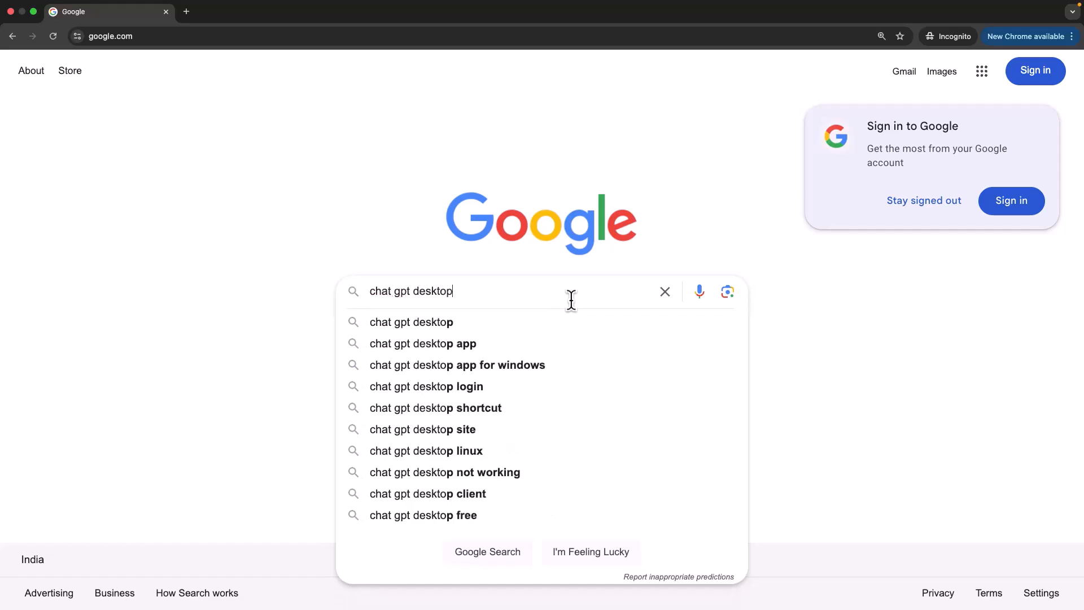
key(Return)
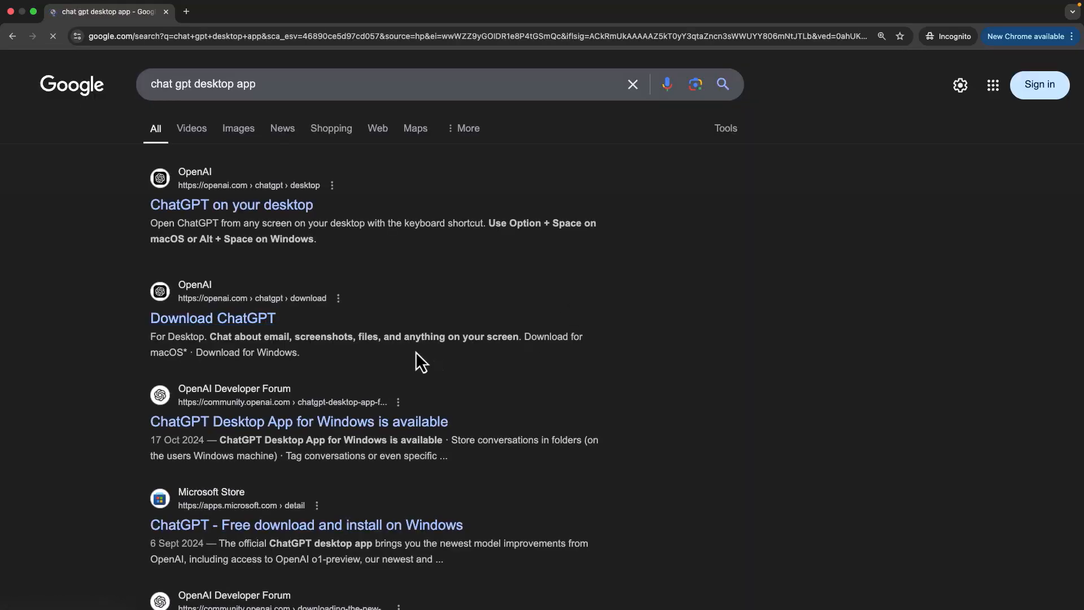
click(220, 205)
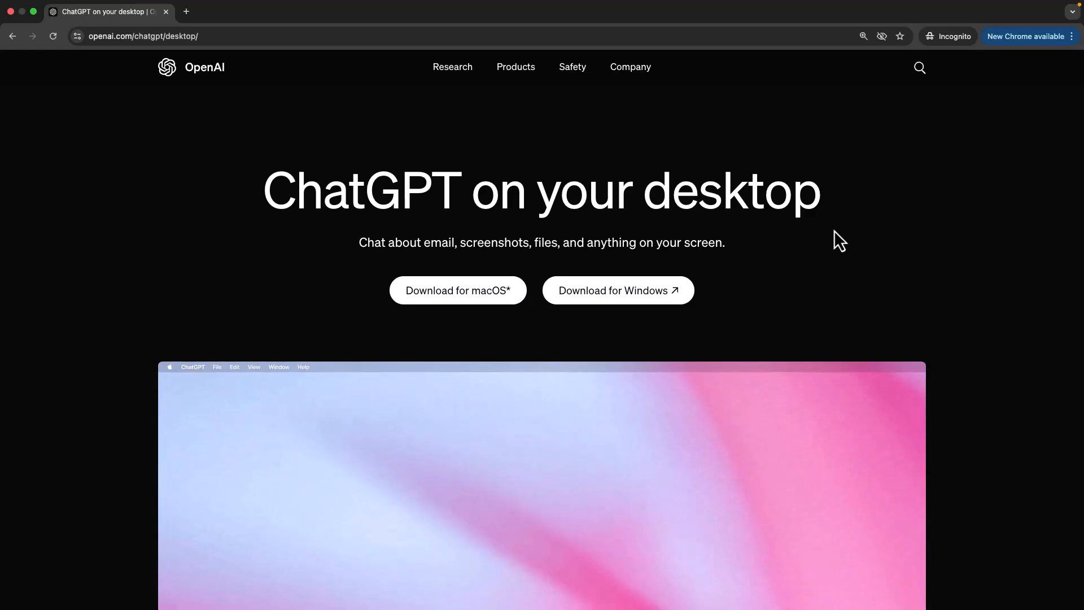
- Look through the desktop app's feature sections on the OpenAI page and return to the download options
scroll(955, 269, down, 3)
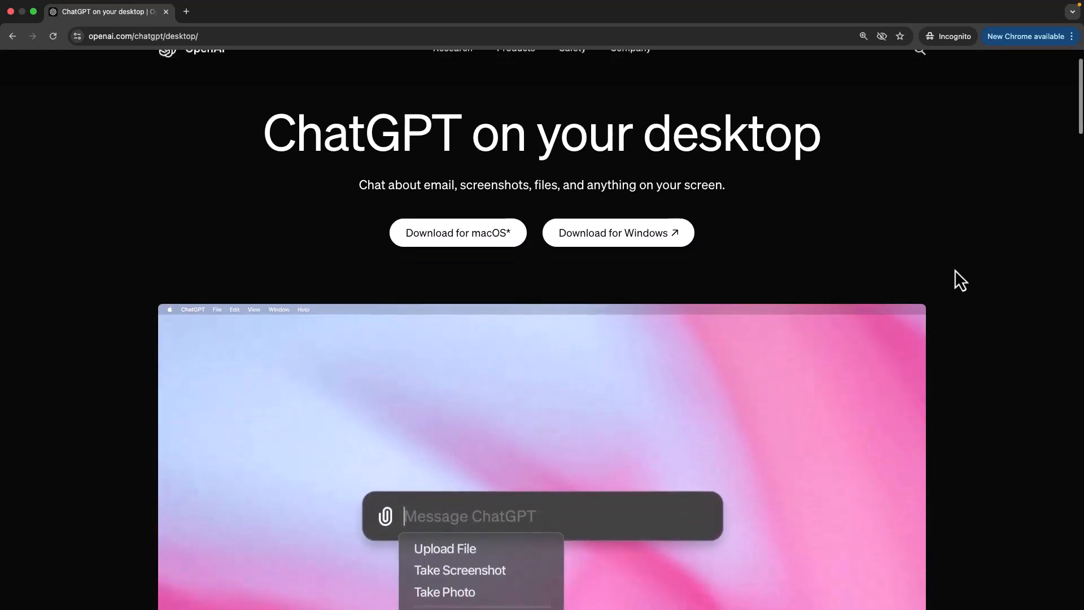
scroll(954, 269, down, 9)
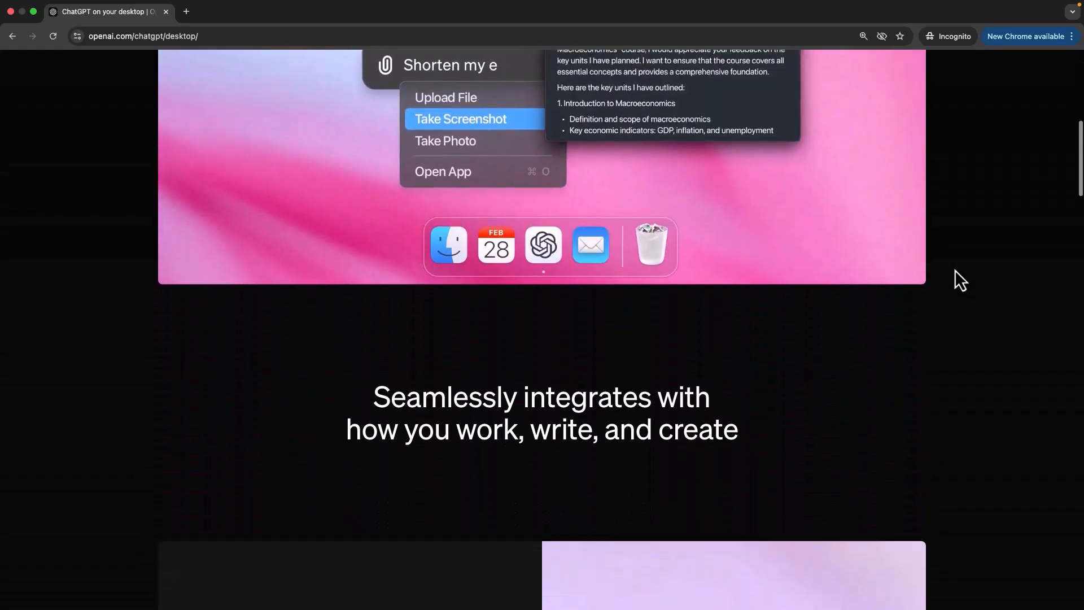
scroll(955, 270, down, 1)
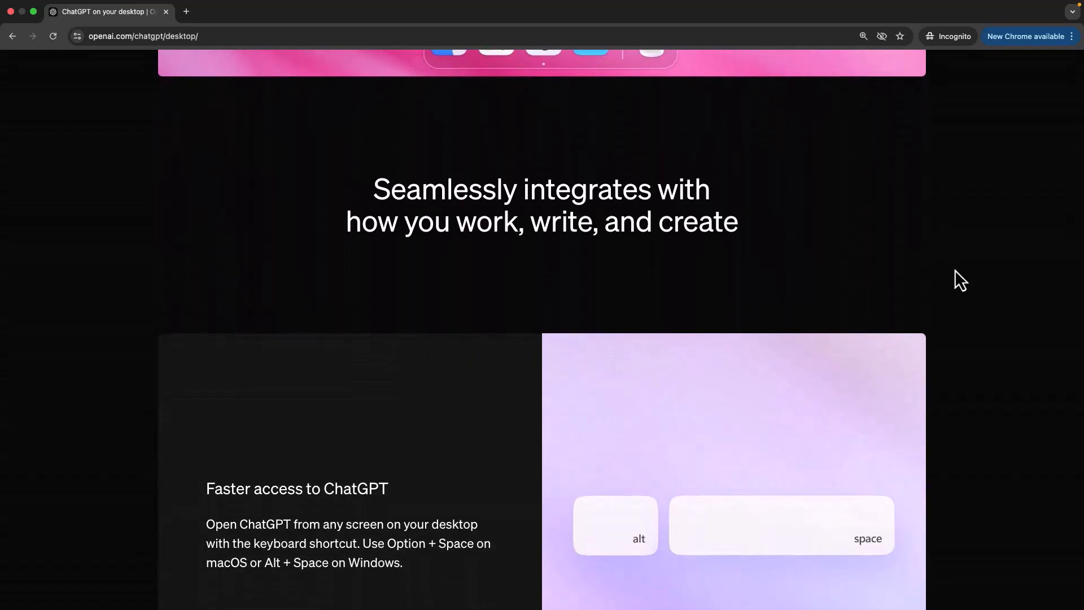
scroll(1028, 283, down, 2)
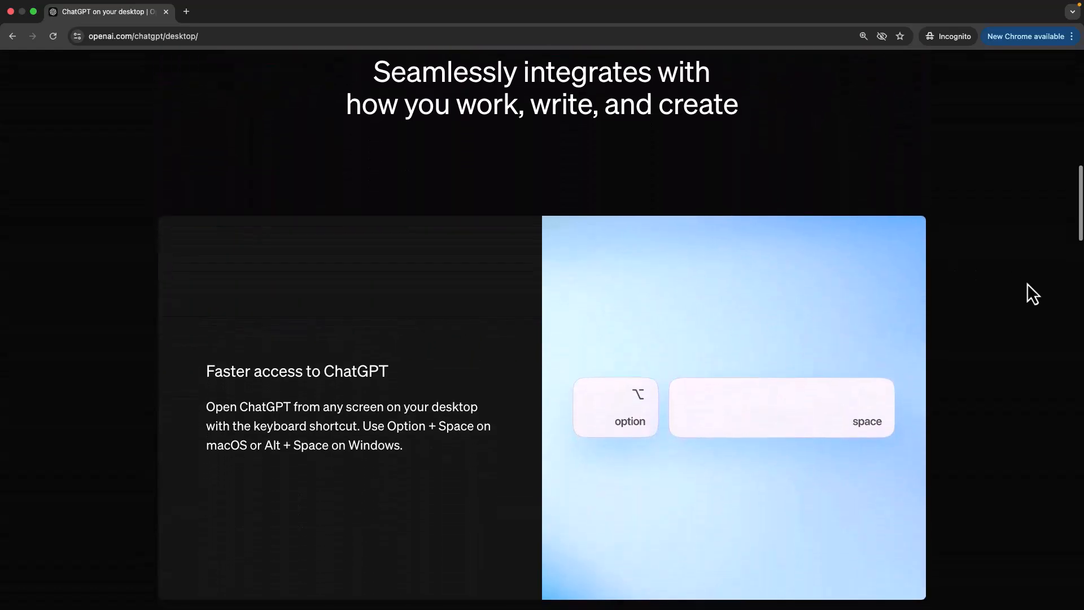
scroll(1028, 283, down, 7)
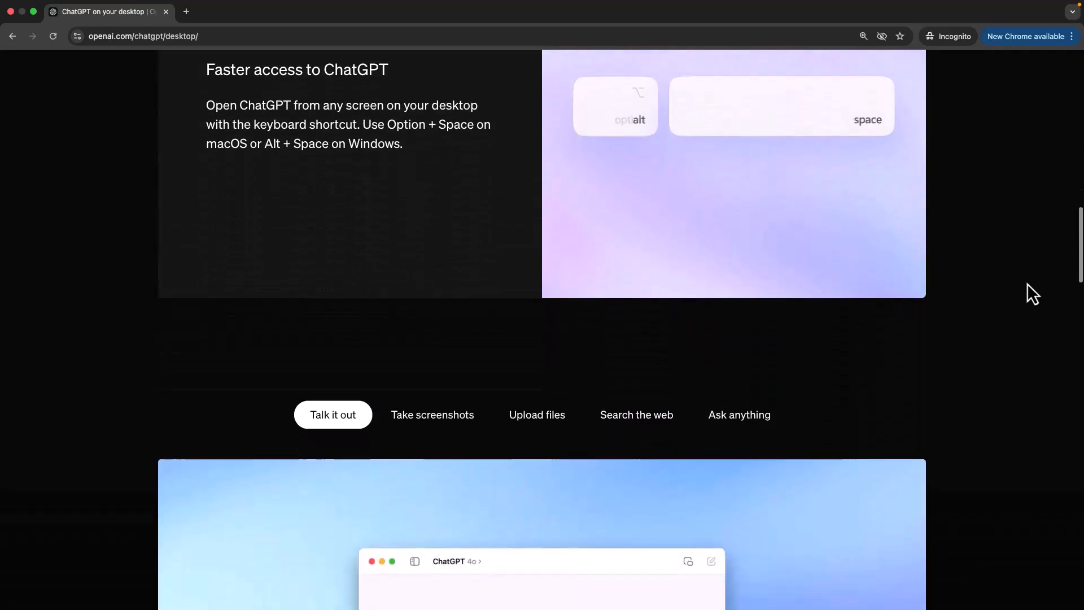
scroll(1028, 283, down, 9)
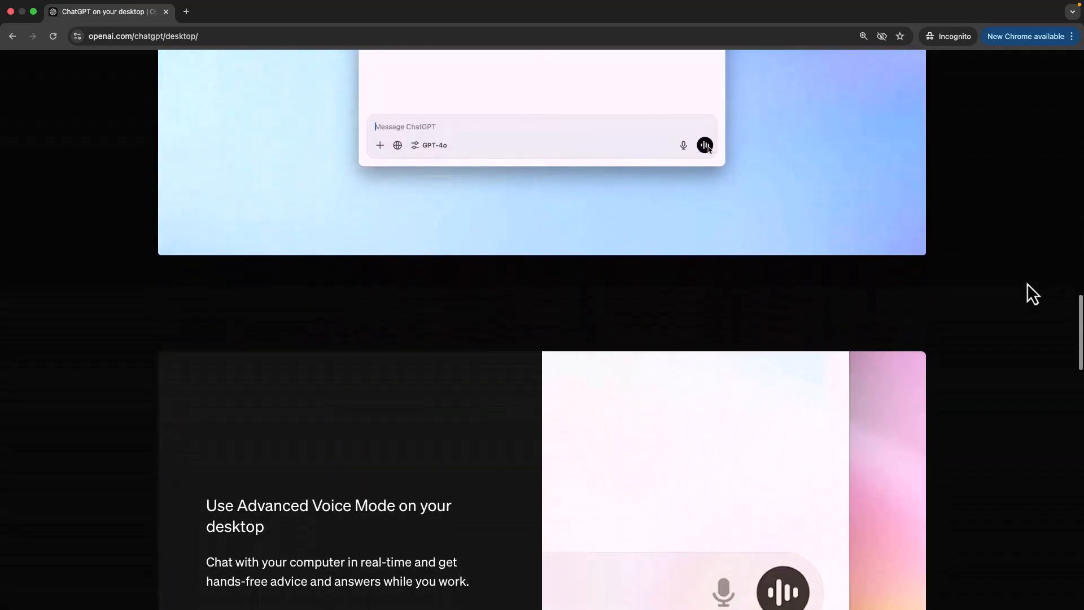
scroll(1028, 283, down, 8)
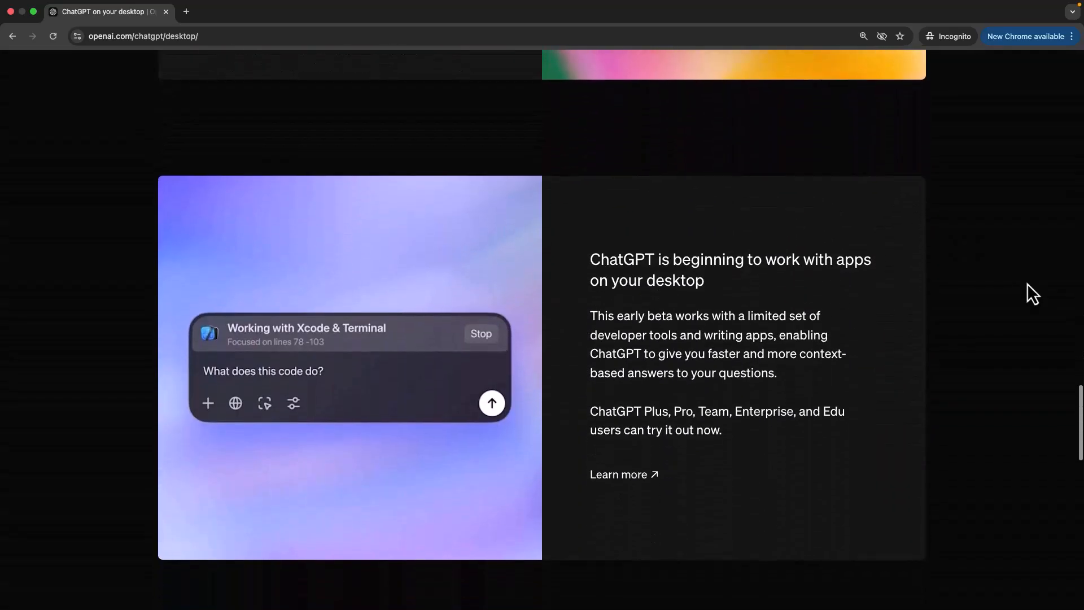
scroll(1028, 283, up, 13)
scroll(1028, 282, up, 20)
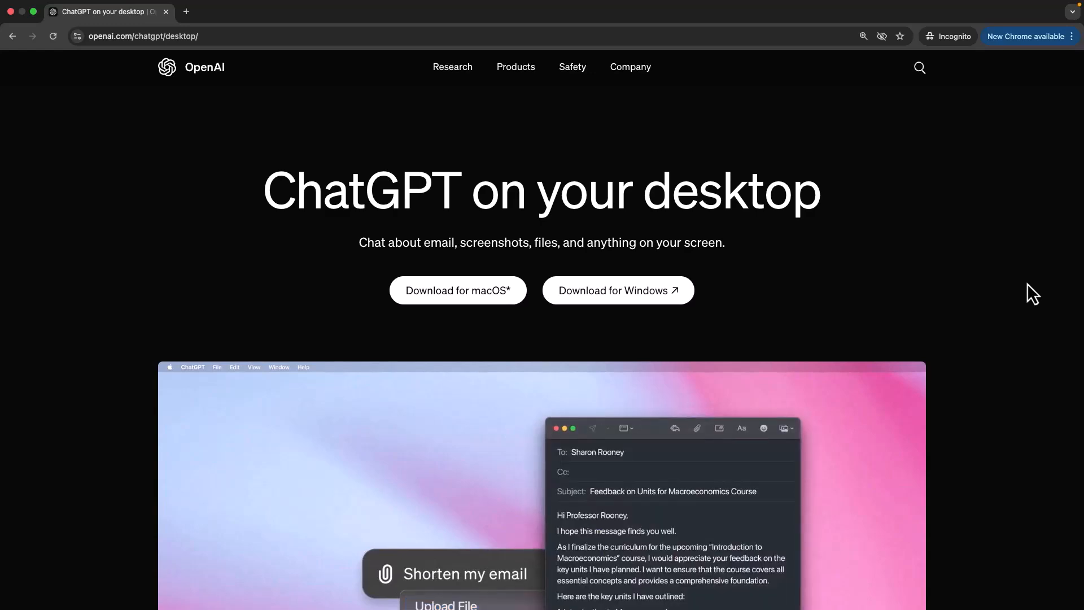
- Switch to the installed ChatGPT desktop app by finding it with the system search
key(super+space)
text(chat)
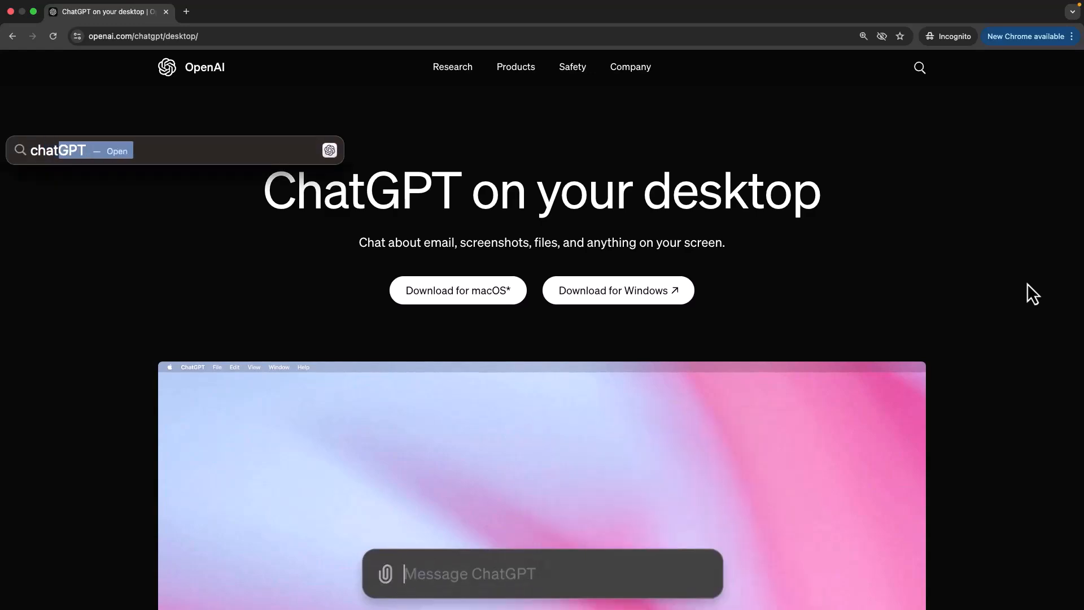
key(Return)
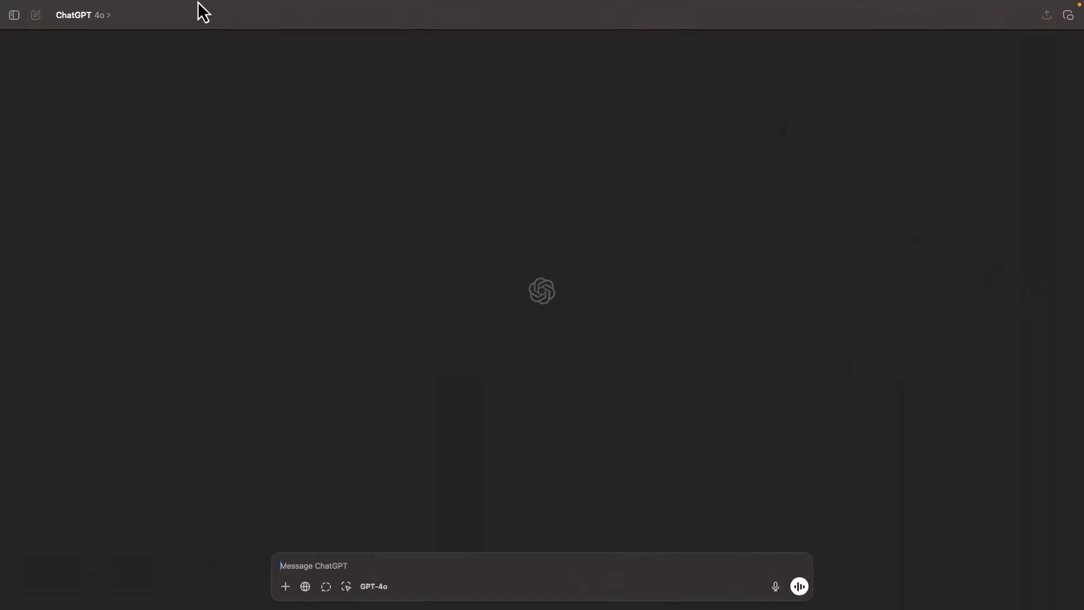
- Make the text in the ChatGPT app bigger
click(131, 7)
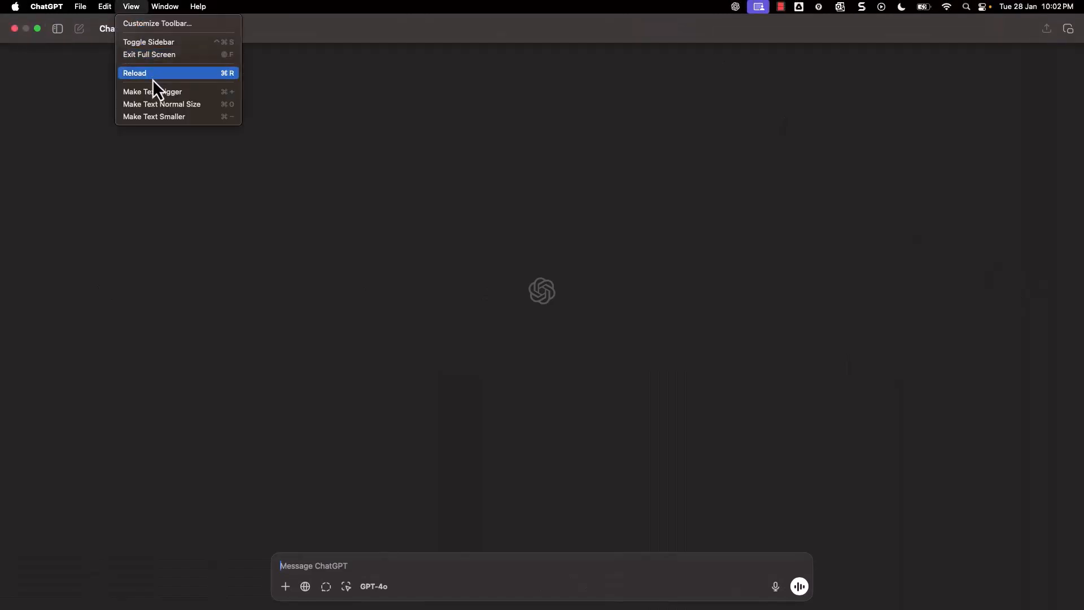
click(130, 7)
click(131, 7)
click(129, 6)
click(131, 7)
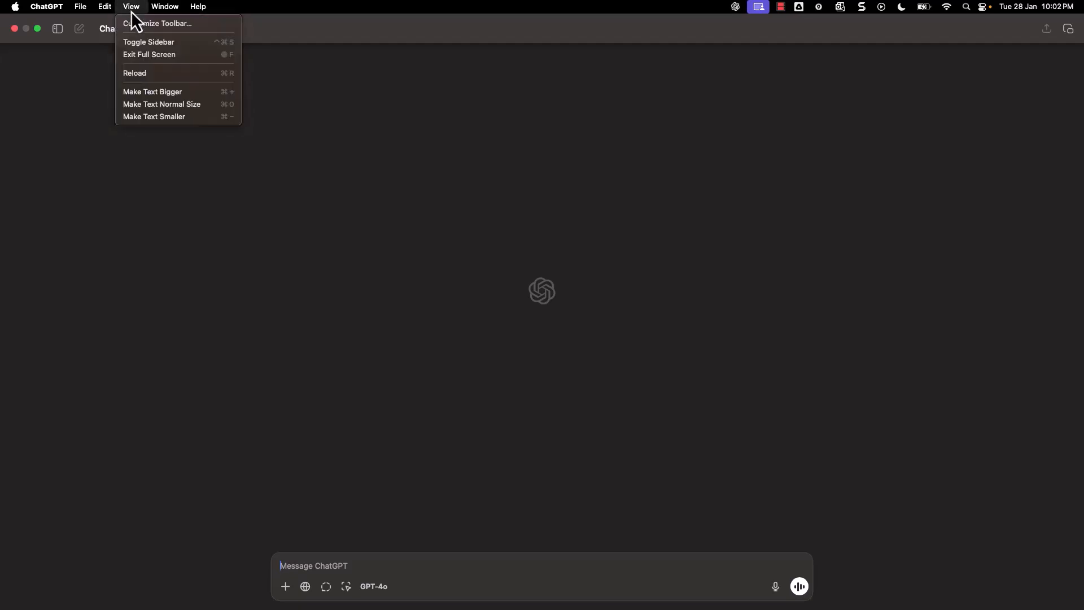
click(158, 94)
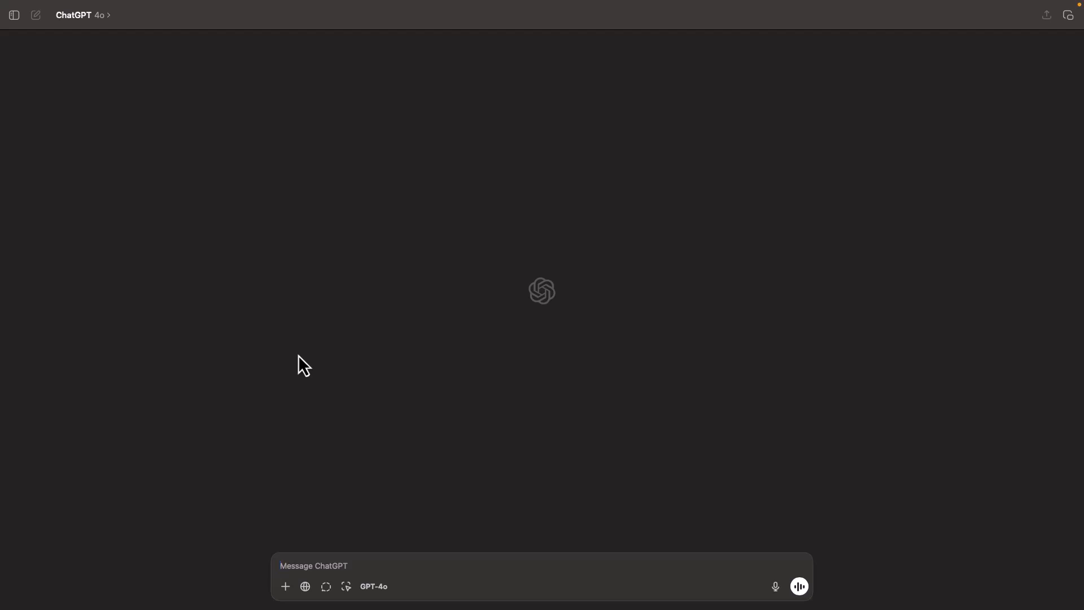
- Send the message "Hello" in the new chat
text(Hello)
key(Return)
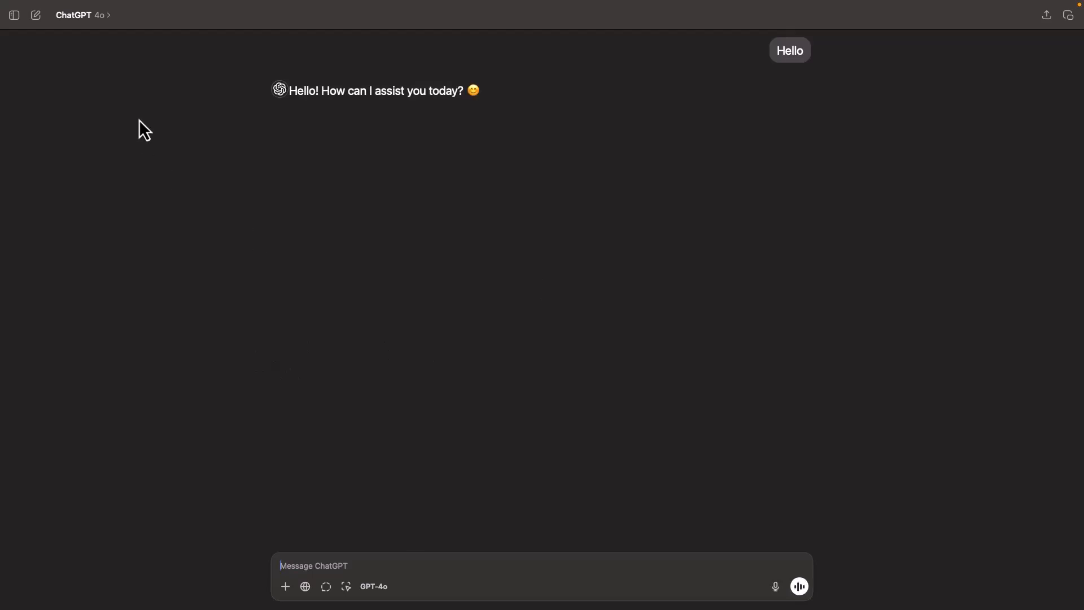
- Show and hide the sidebar with projects and chats, and look at the list of available models
click(15, 15)
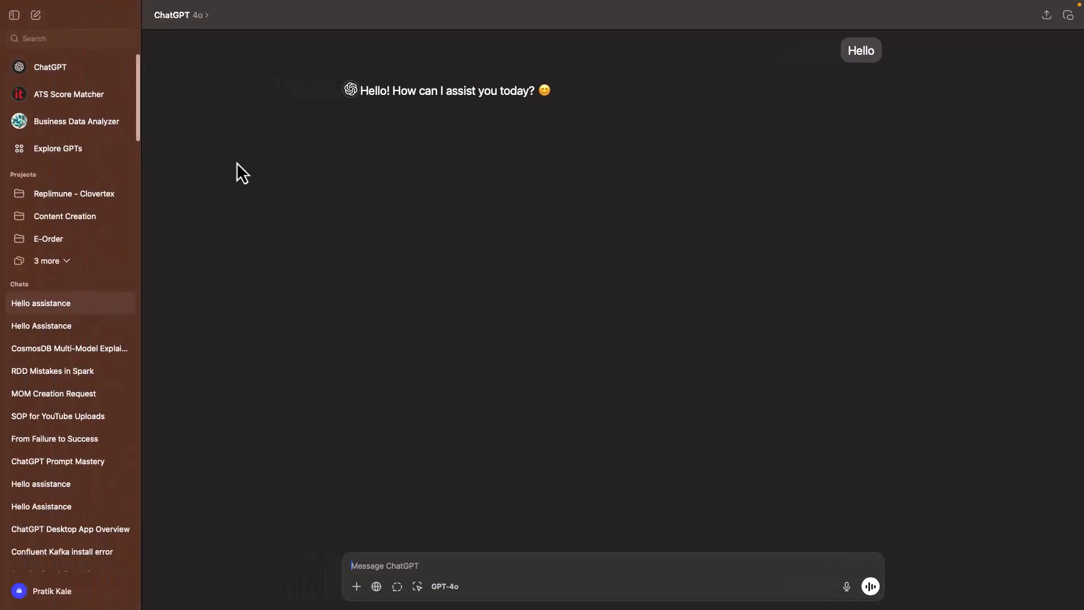
click(14, 18)
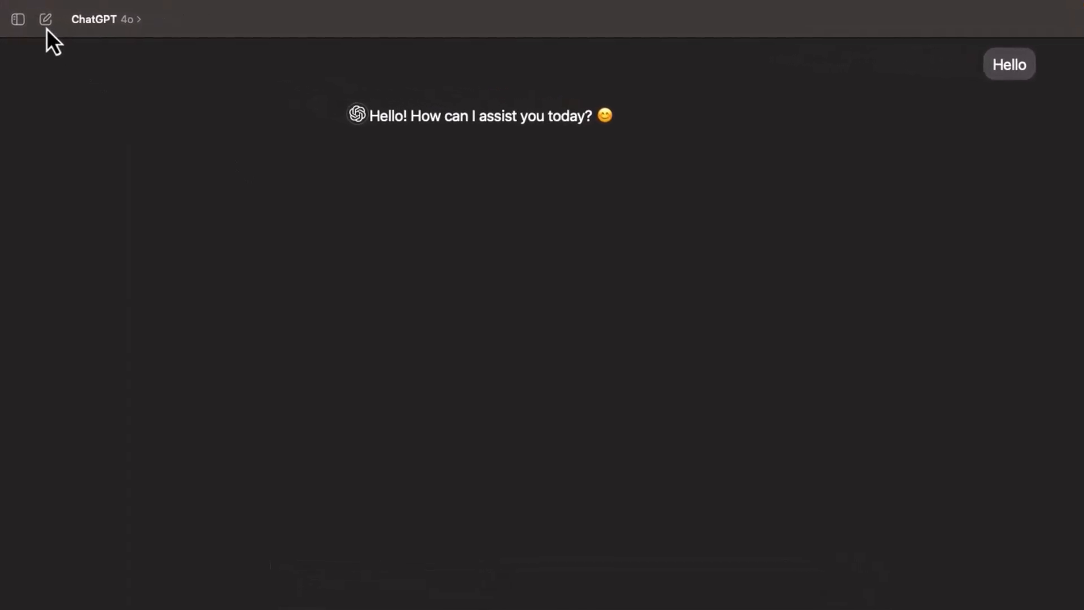
click(127, 25)
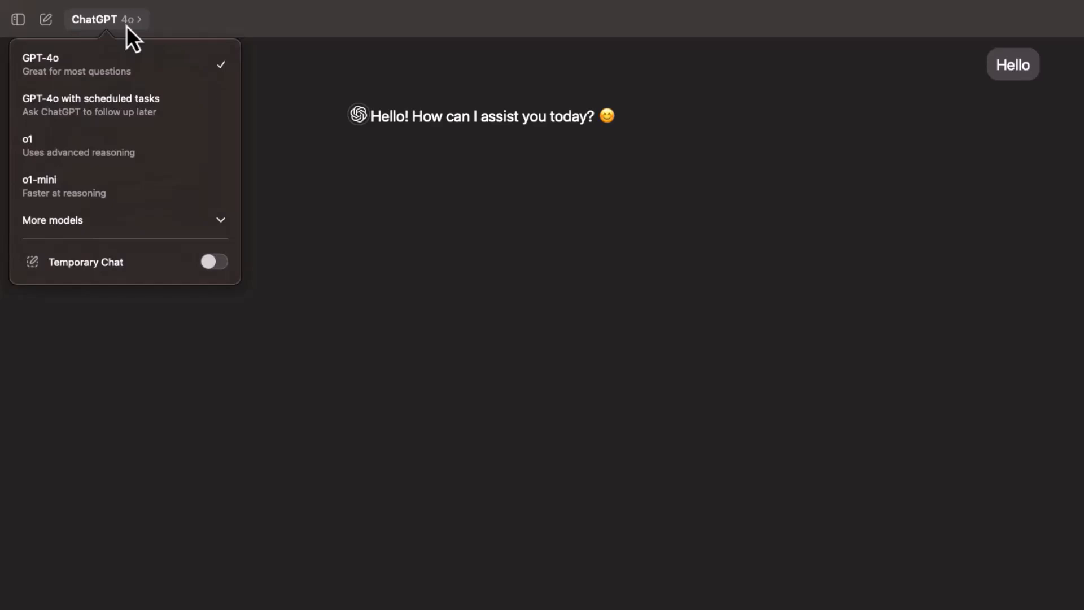
click(370, 205)
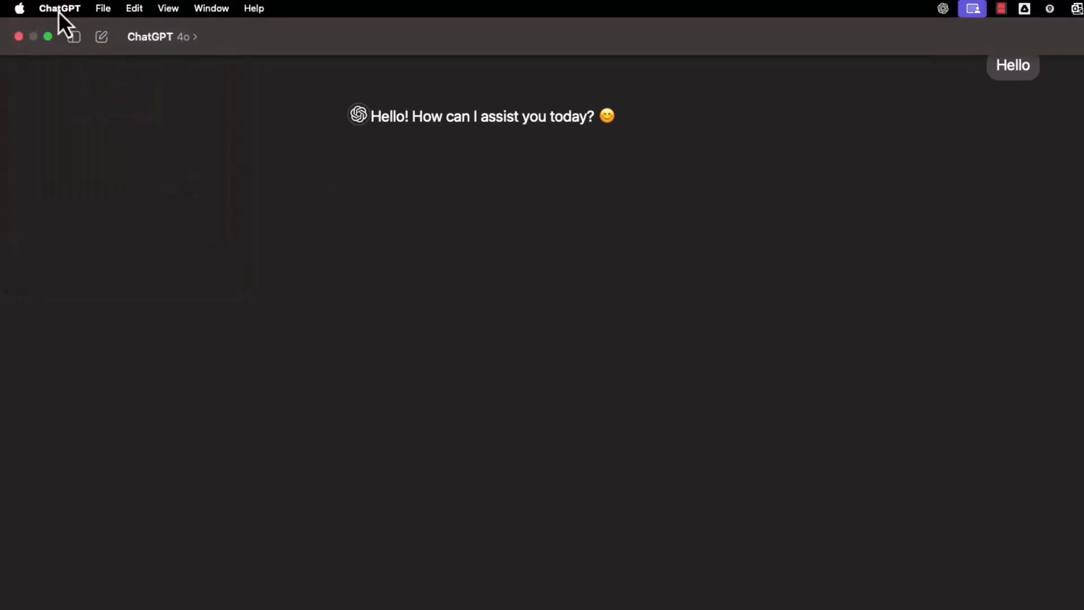
- Open the app settings, review the account, app, Chat Bar, Work with Apps and speech options, and close the settings window
click(59, 12)
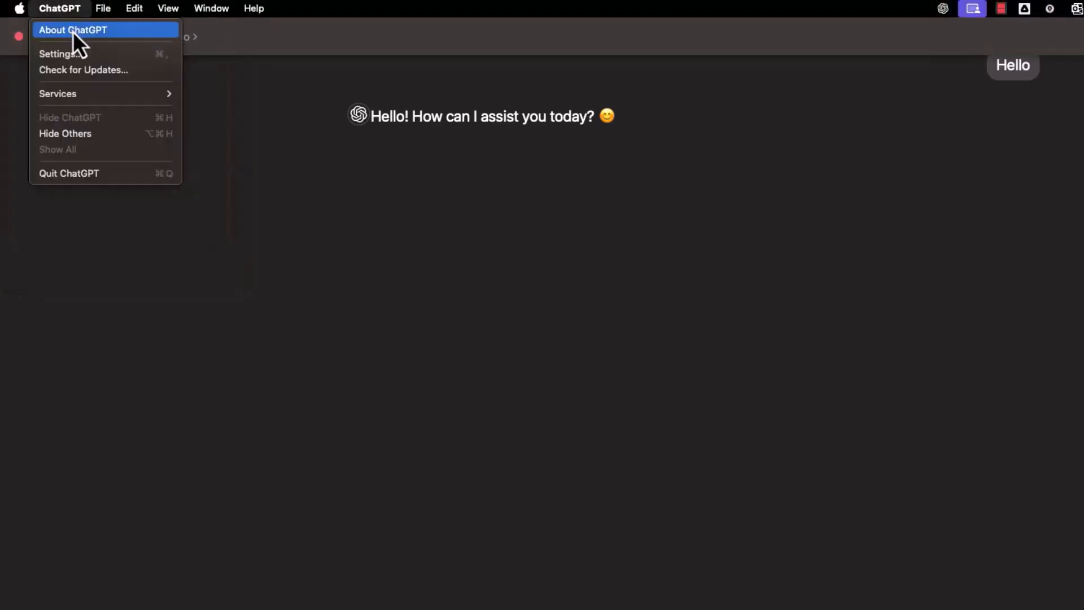
click(83, 55)
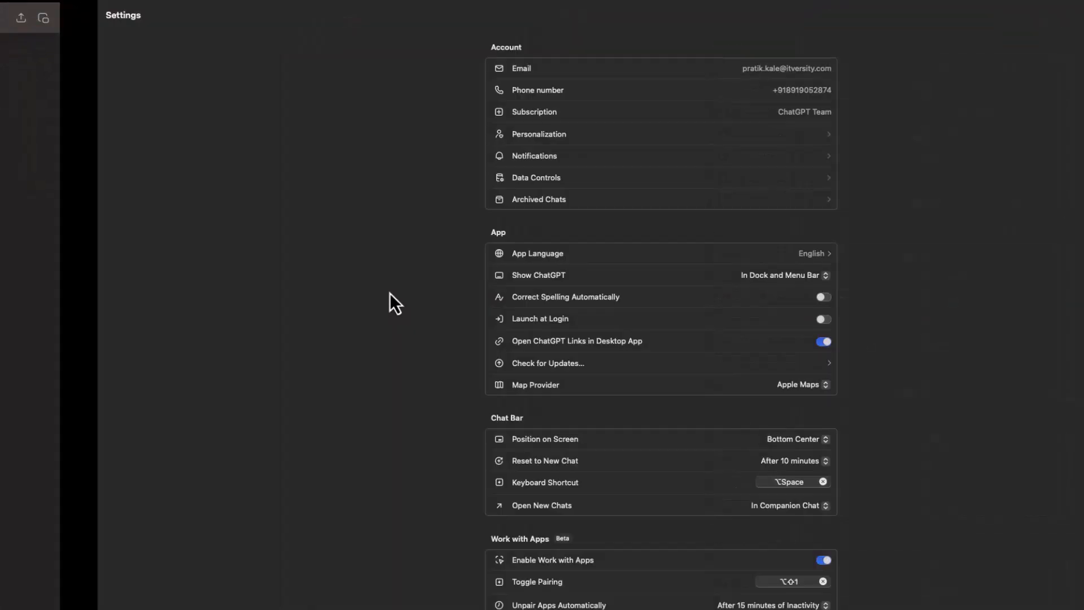
scroll(494, 271, down, 5)
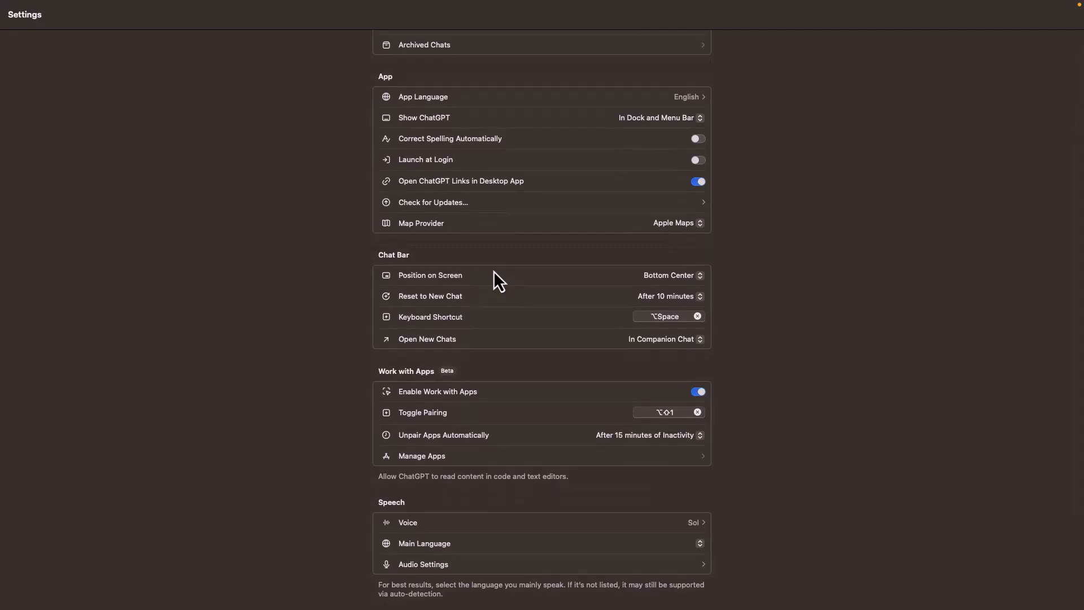
scroll(494, 270, down, 3)
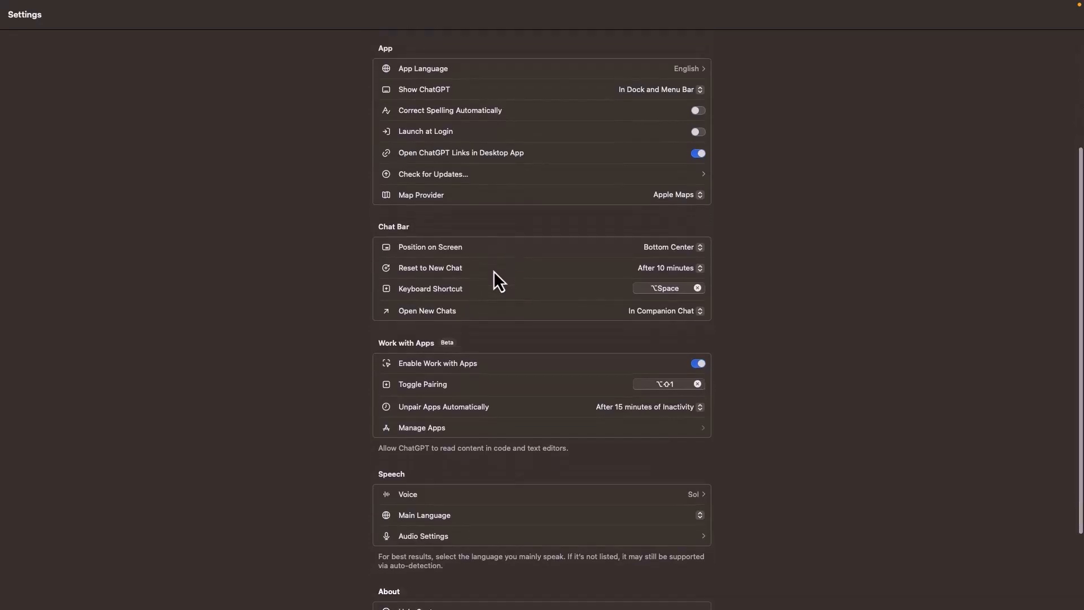
scroll(494, 270, down, 2)
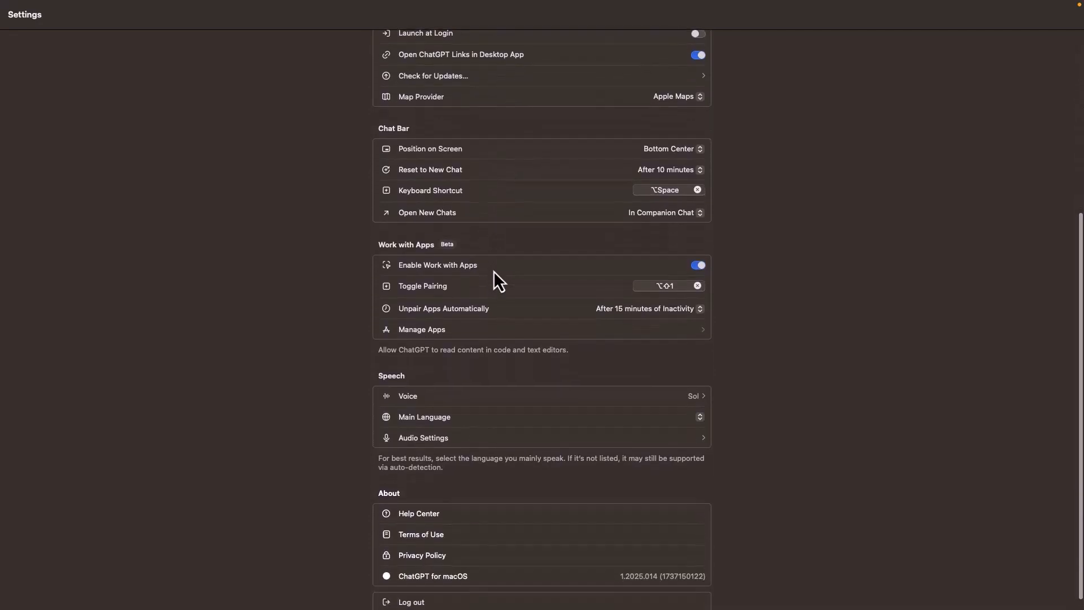
scroll(494, 270, up, 10)
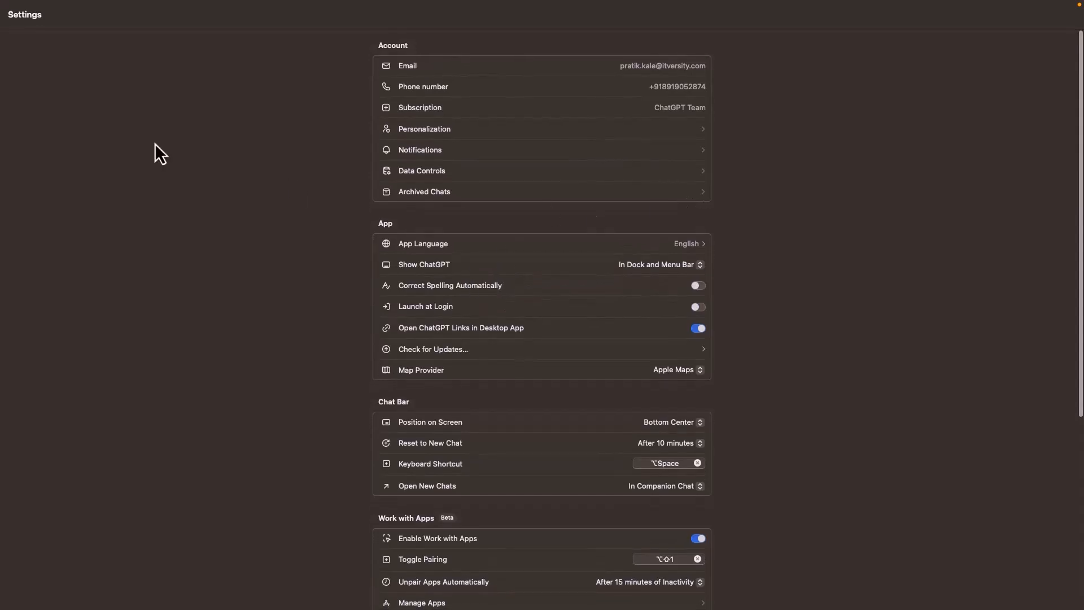
click(82, 7)
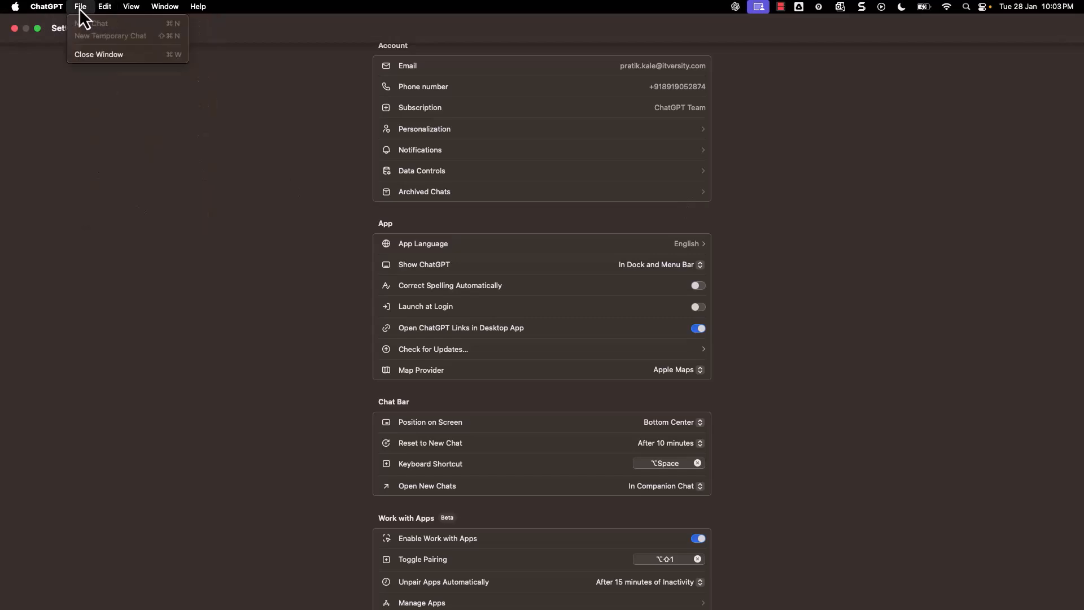
click(94, 55)
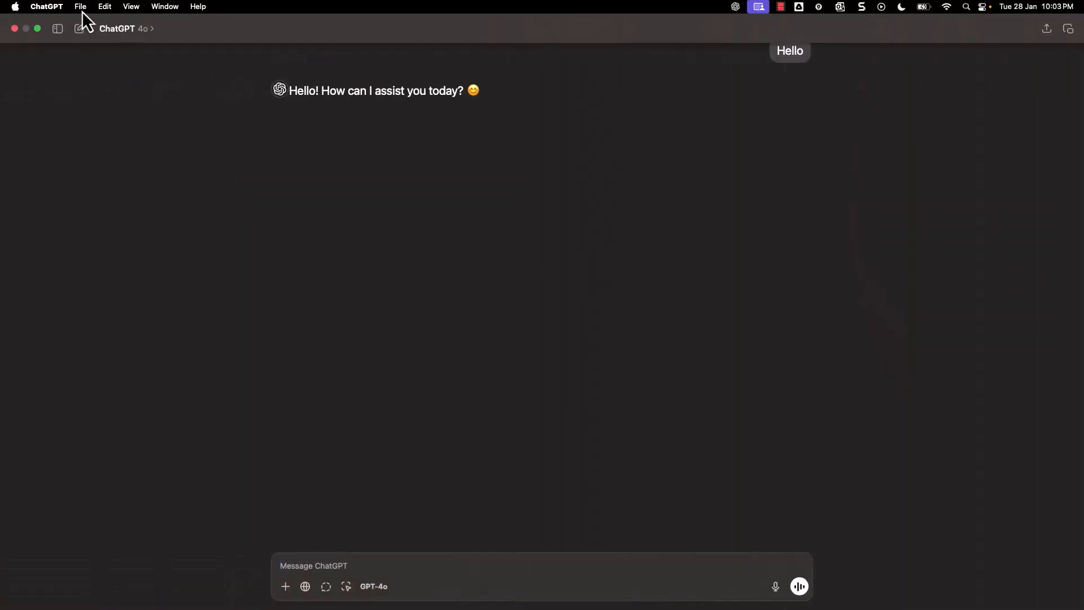
click(82, 8)
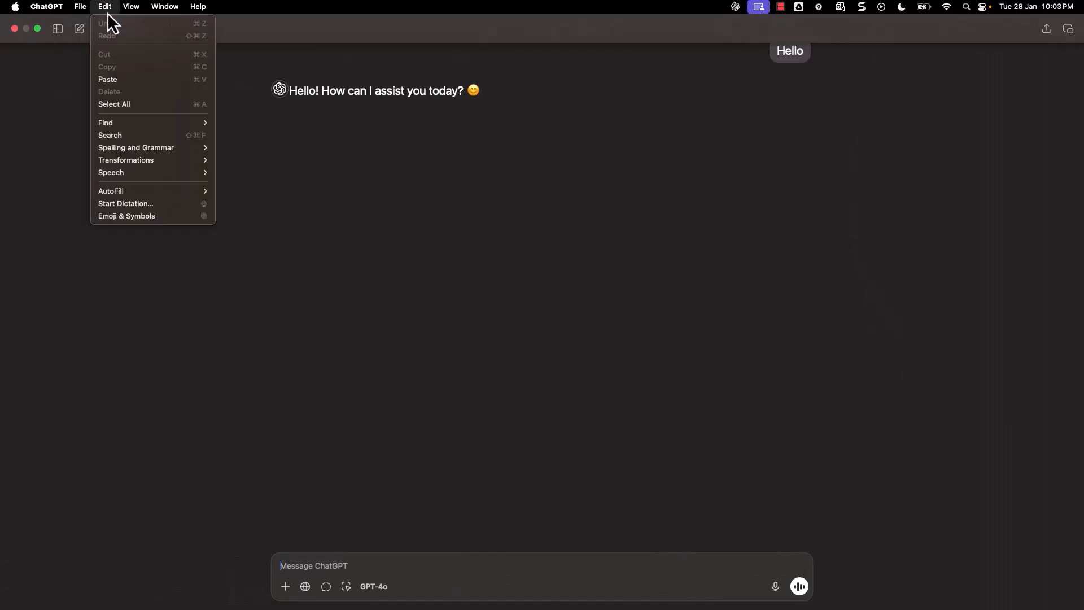
mouse_move(137, 8)
mouse_move(194, 12)
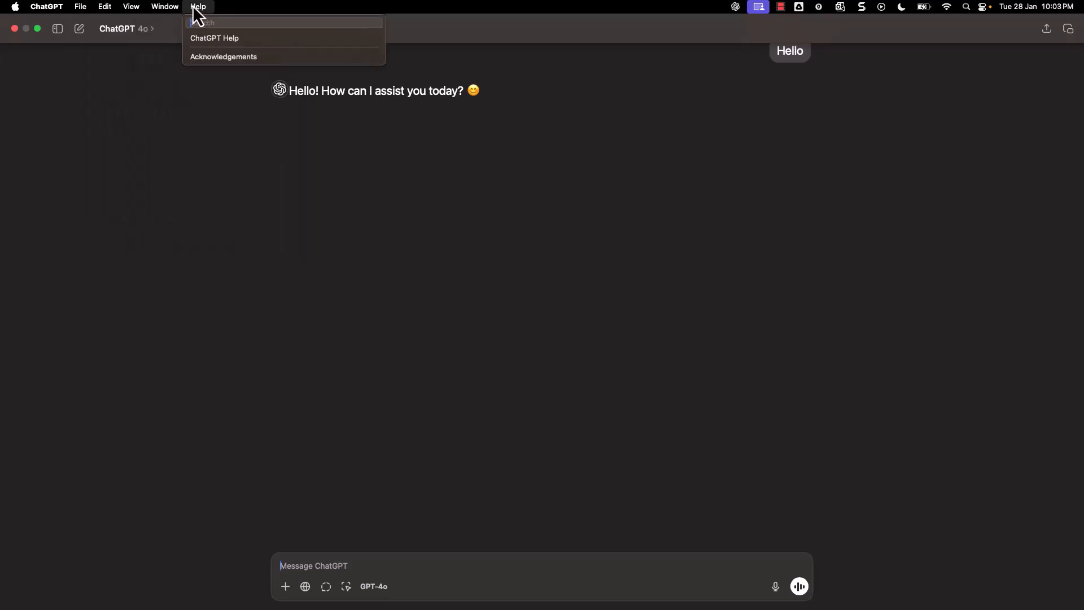
click(163, 234)
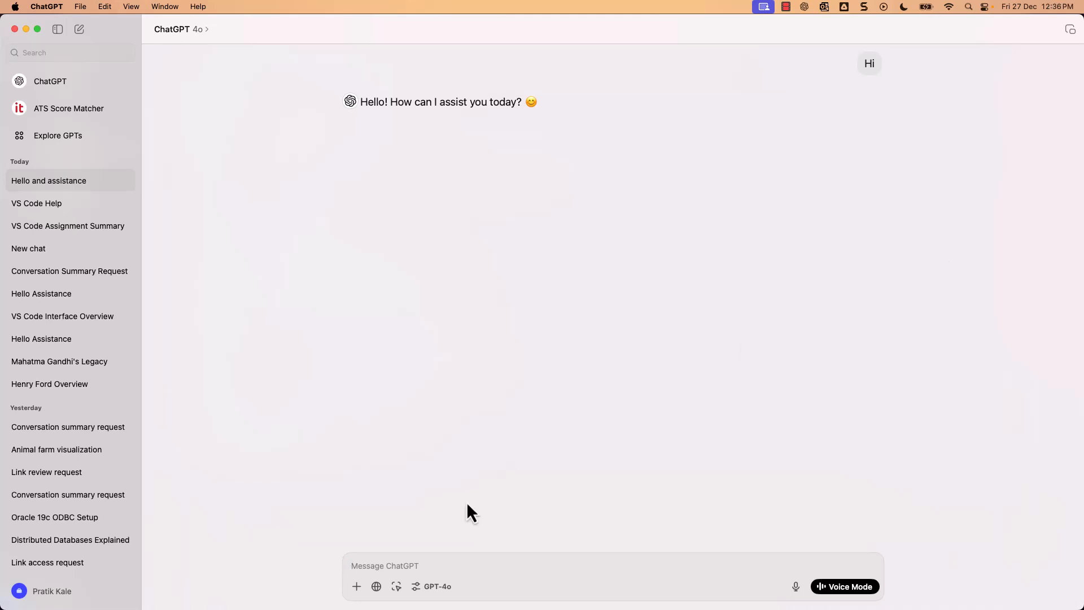
- Pair the chat with the Code app and send the question "What do you see in my VS code ?"
click(399, 585)
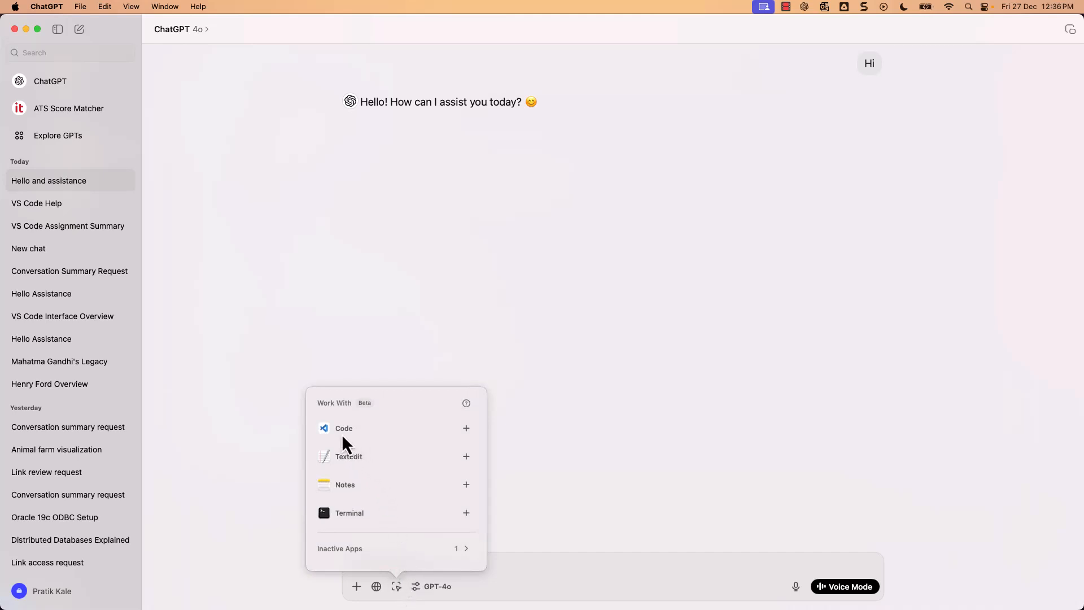
click(467, 429)
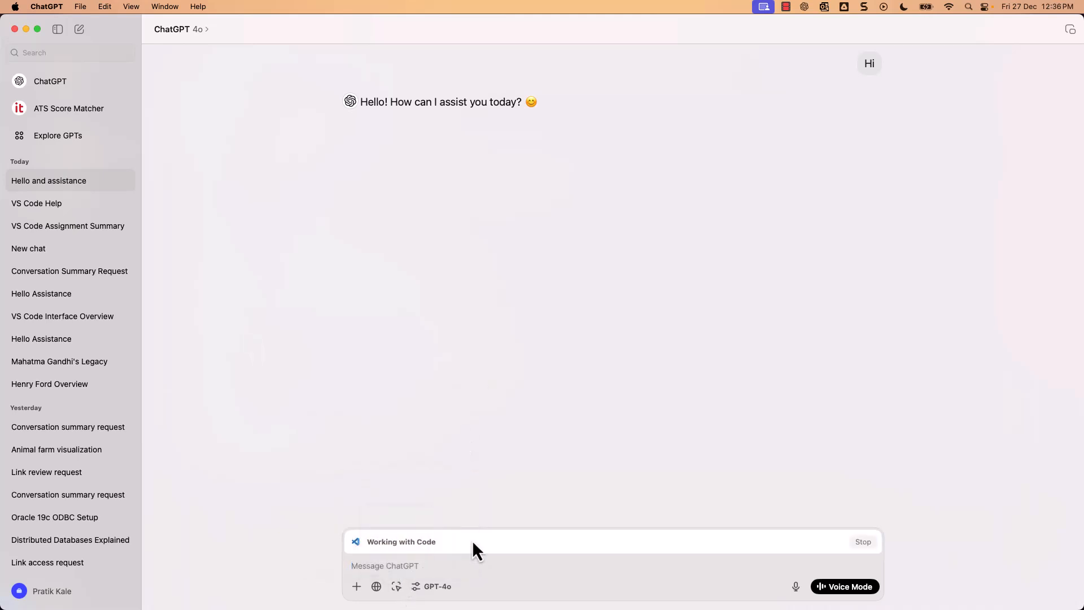
text(What d)
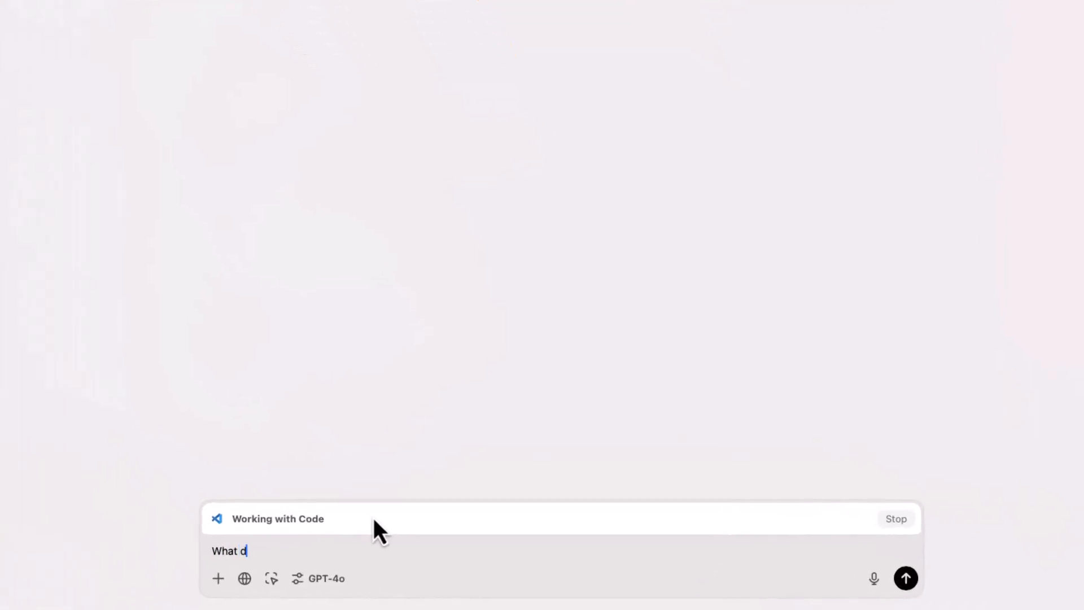
text(o you see in my V)
text(S code)
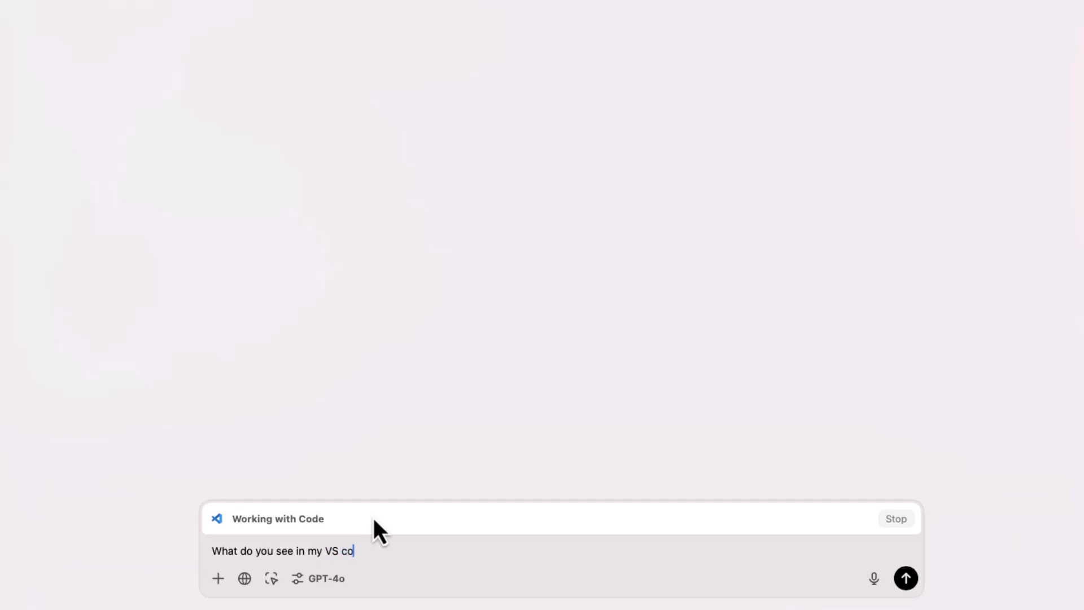
text( ?)
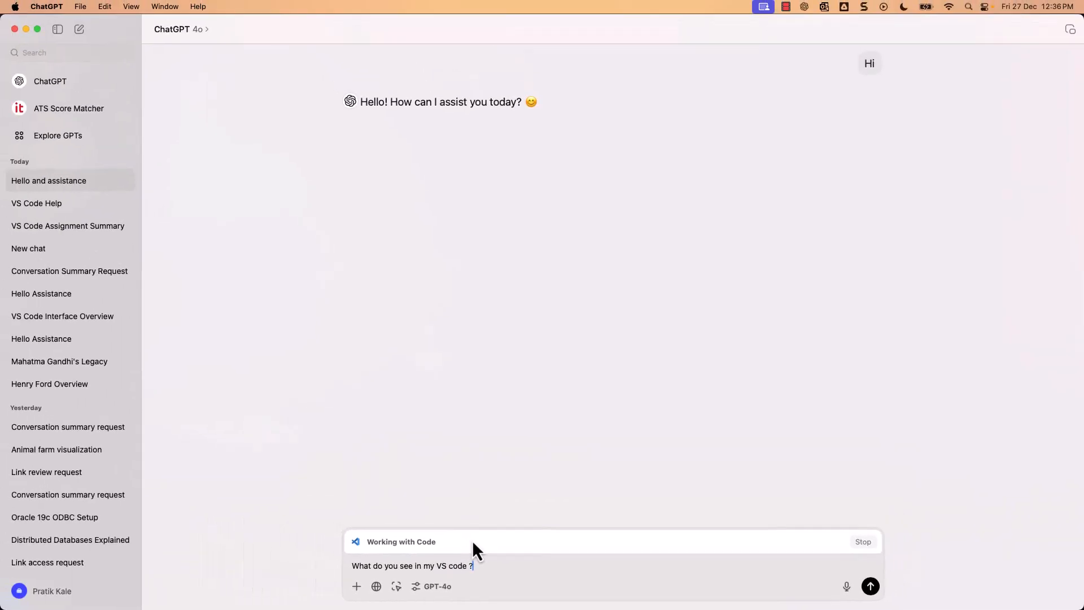
key(Return)
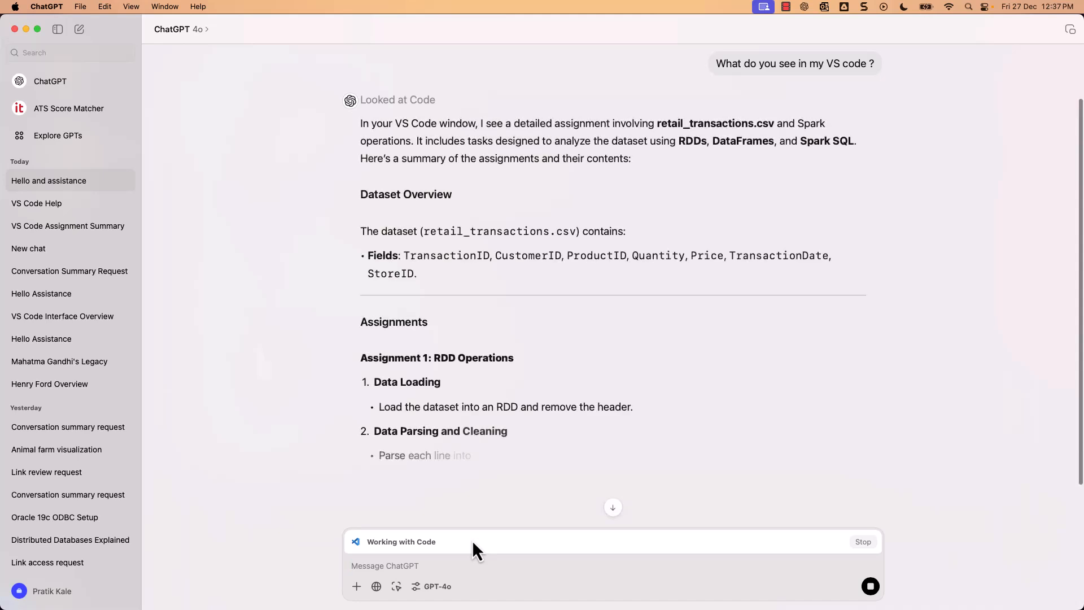
- Switch to Visual Studio Code and look through the contents of the open assignment file
key(super+Tab)
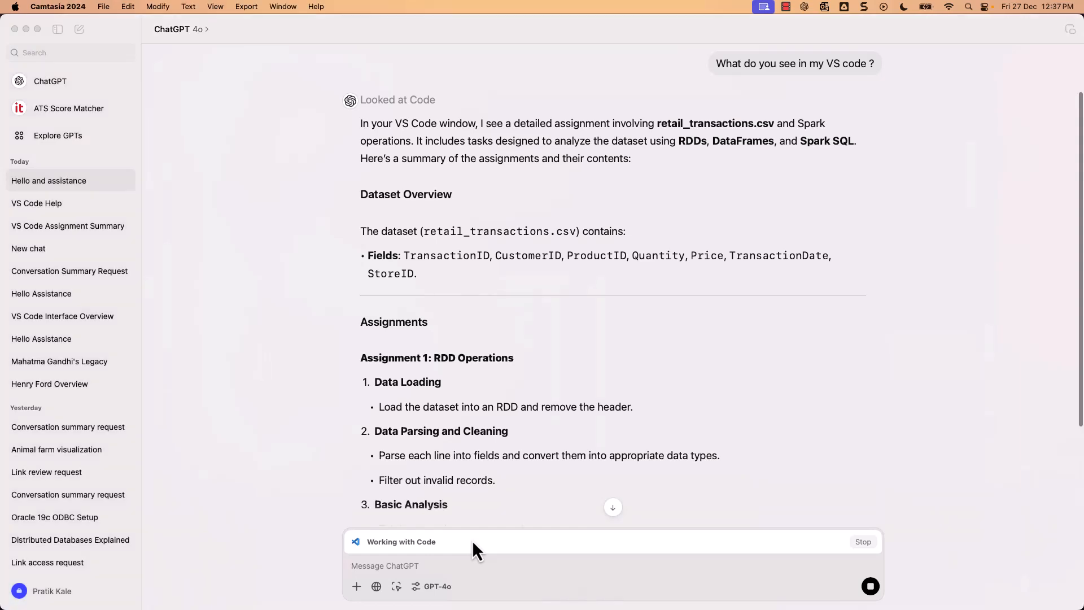
mouse_move(483, 609)
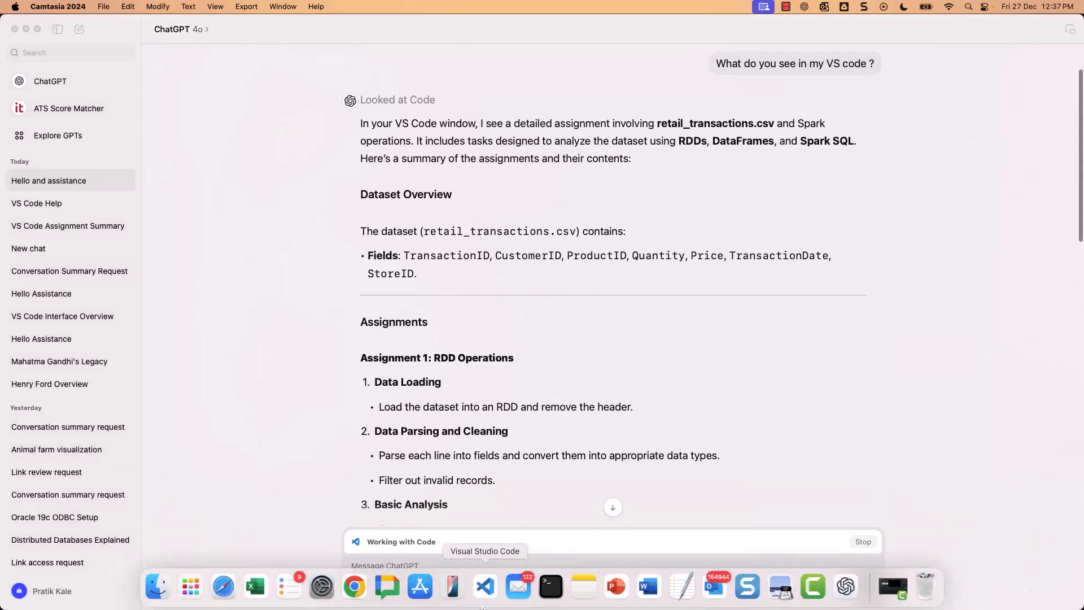
click(485, 587)
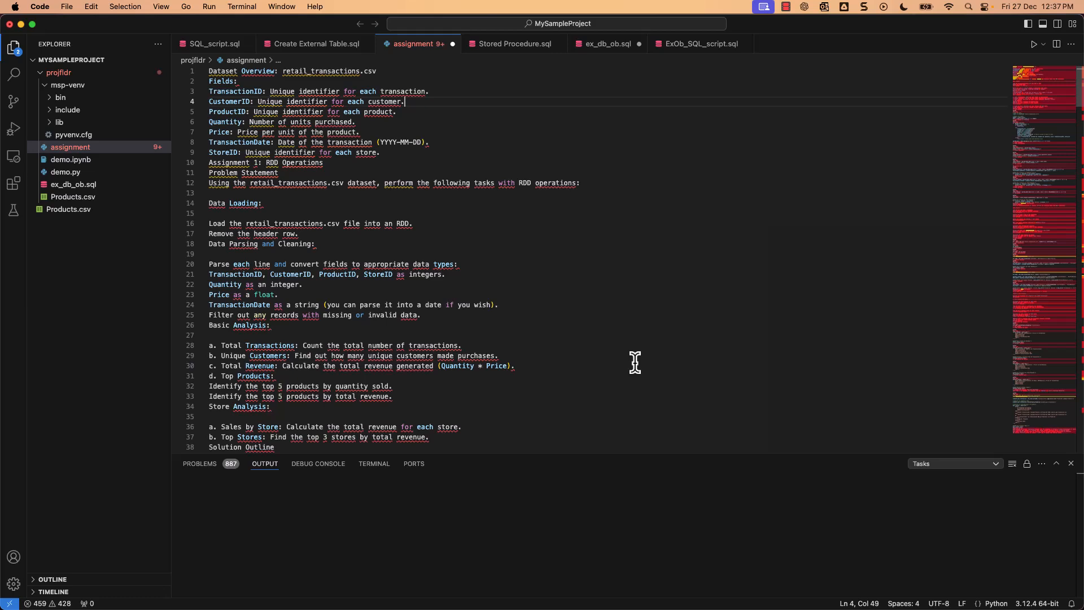
scroll(592, 289, down, 20)
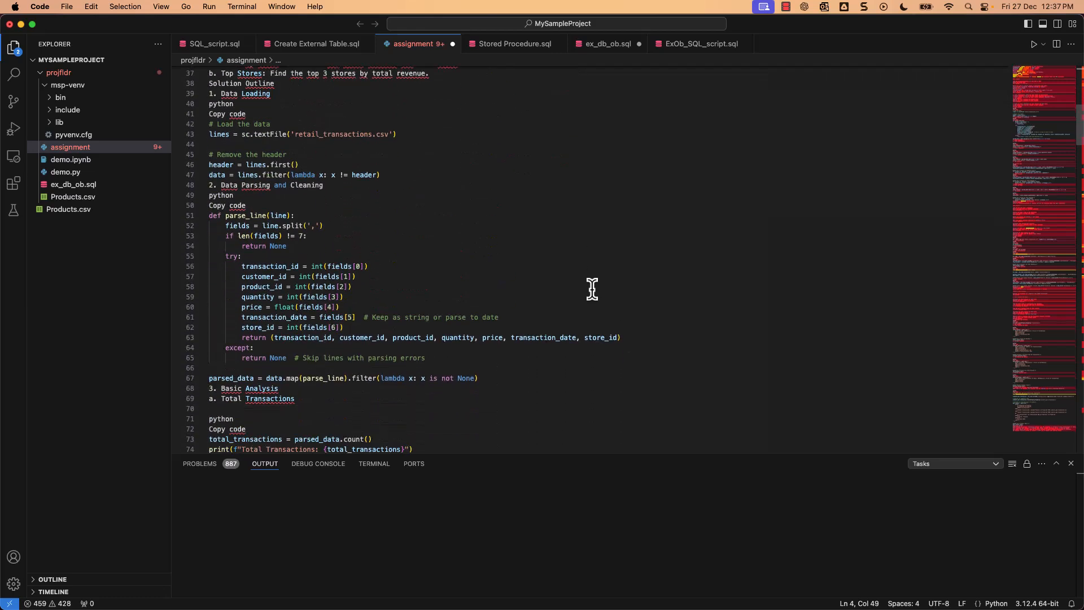
scroll(592, 289, up, 20)
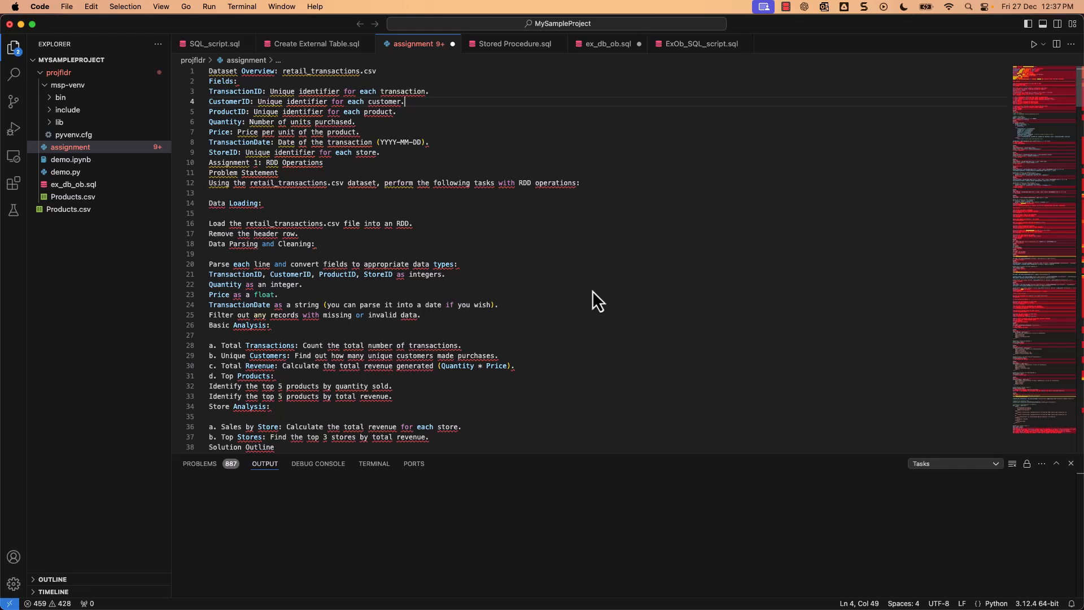
- Switch back to the ChatGPT app and check the list of apps it can work with, including the paired one
key(super+alt+2)
mouse_move(582, 606)
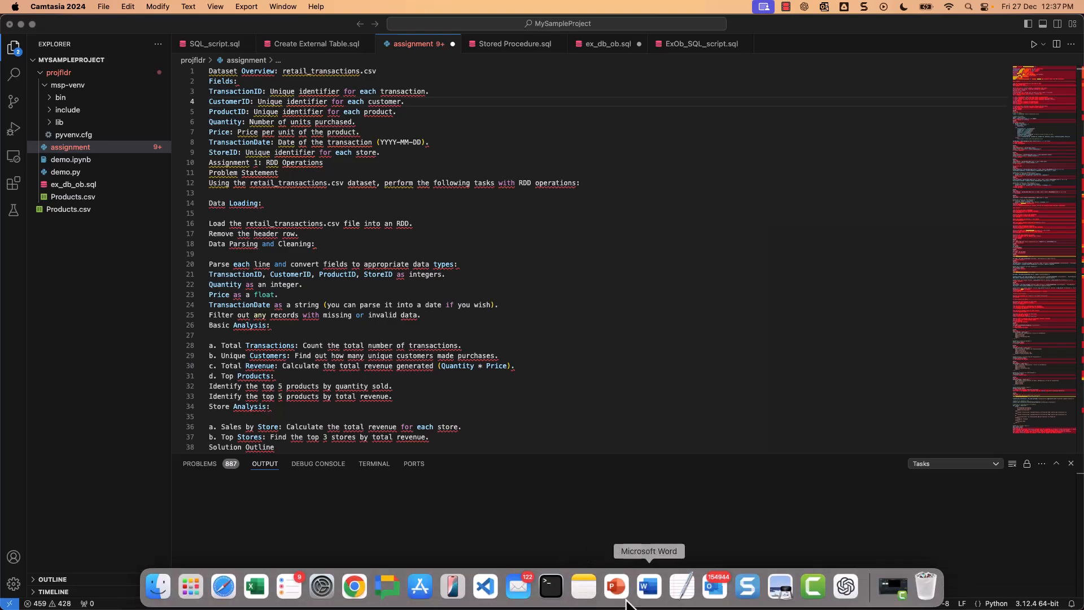
click(846, 602)
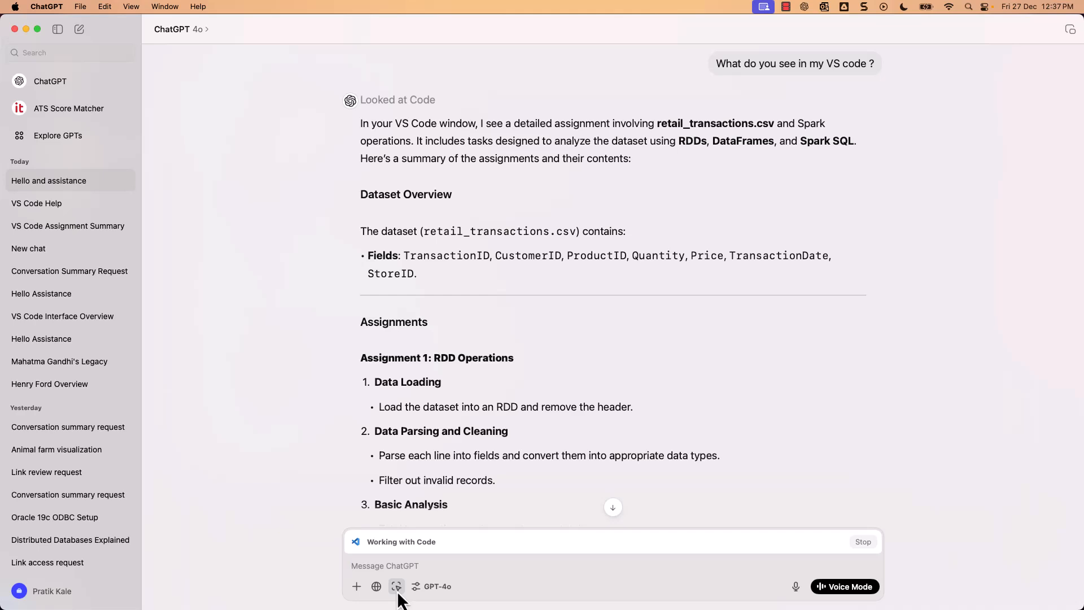
click(397, 586)
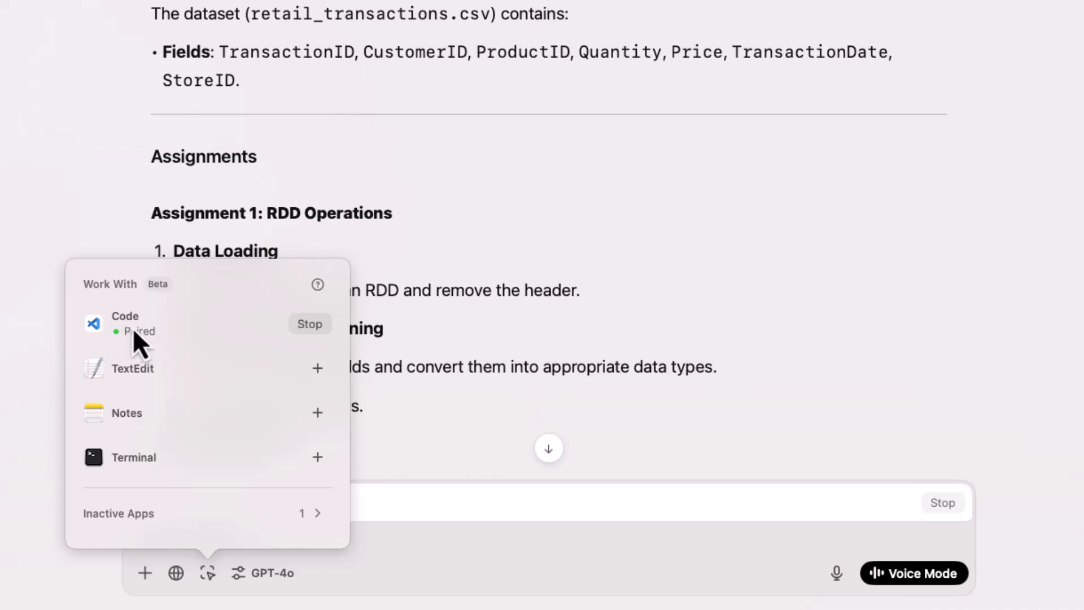
click(2, 371)
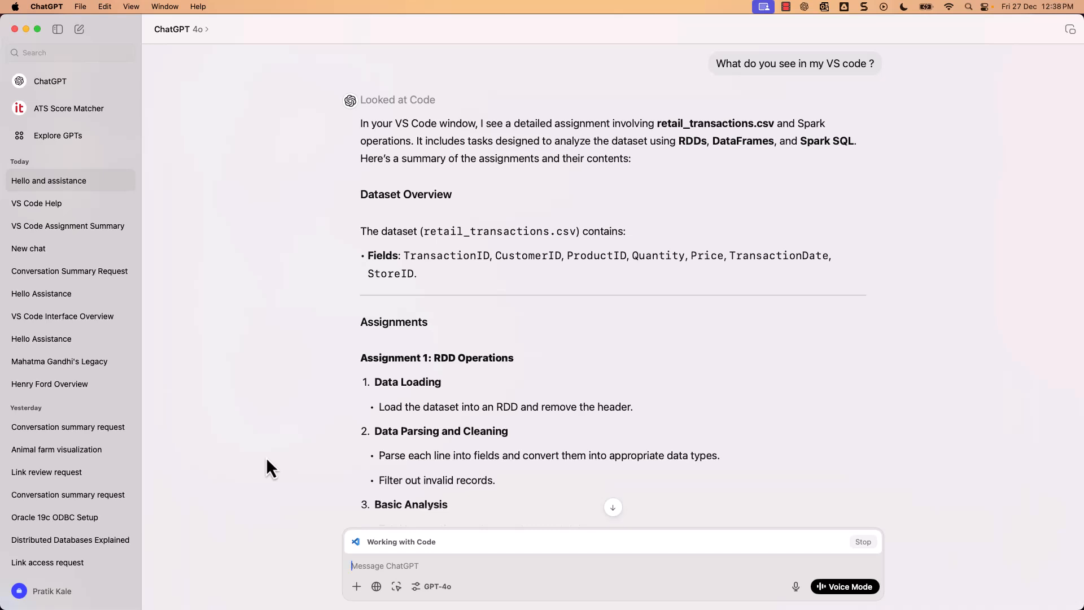
click(396, 586)
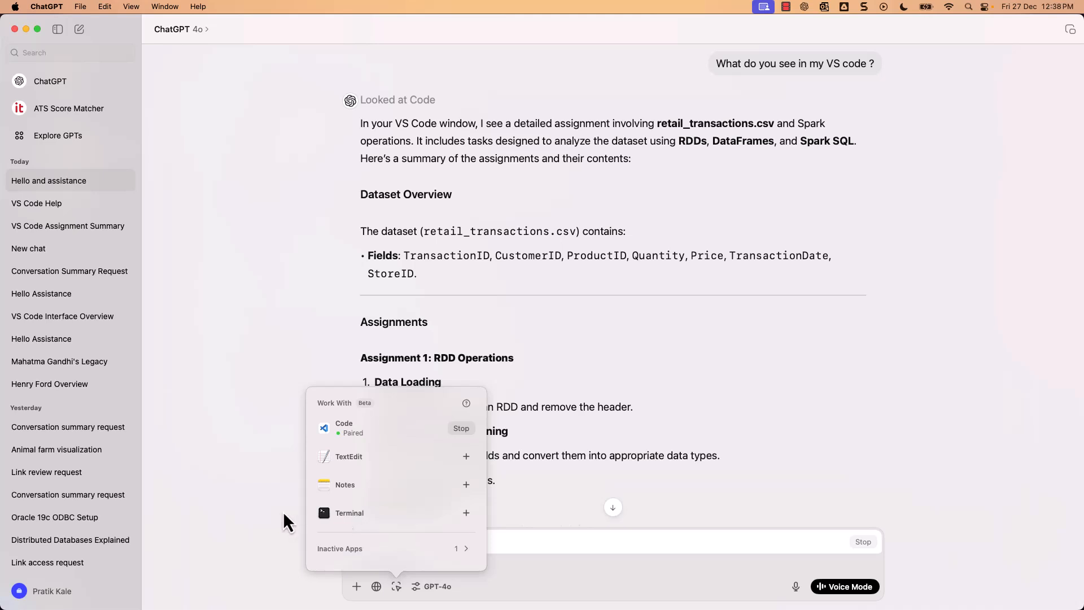
click(266, 466)
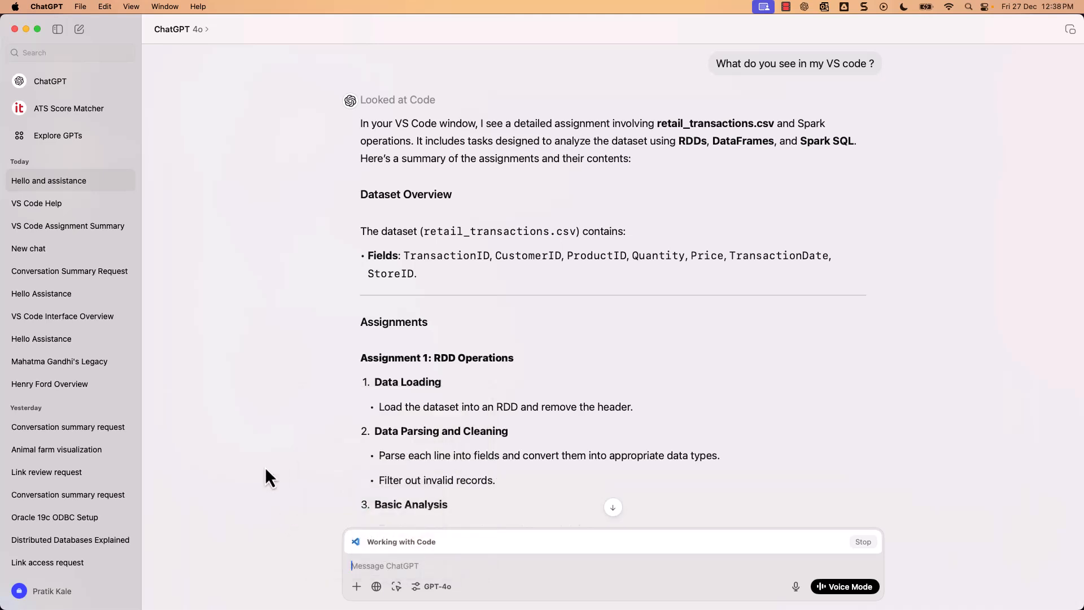
- Read through the whole answer about the VS Code window, from the dataset overview to the notes for learners
scroll(549, 216, up, 2)
scroll(549, 217, up, 1)
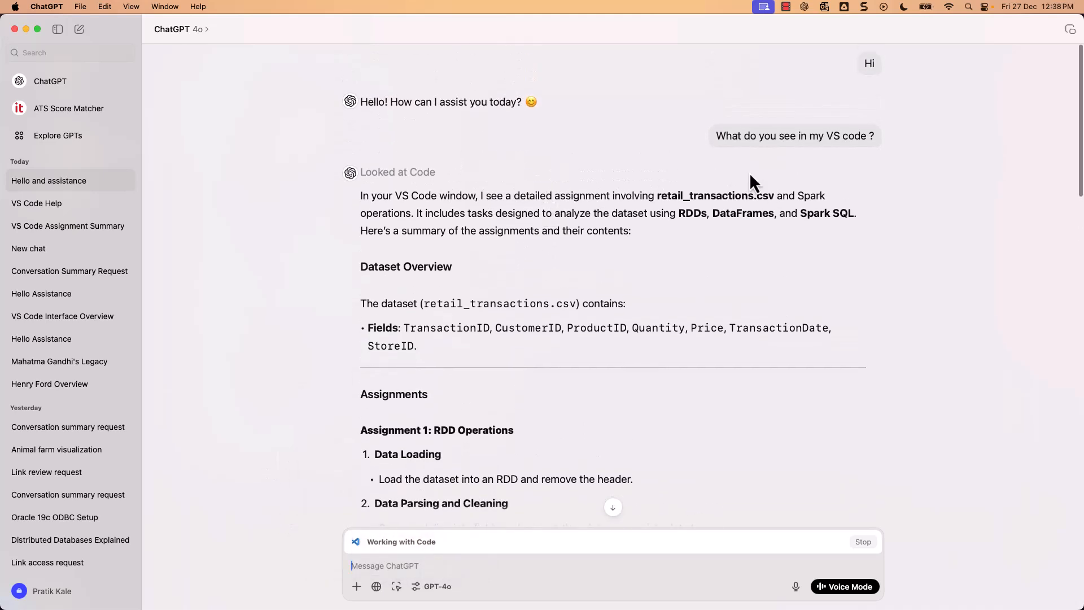
scroll(735, 315, down, 4)
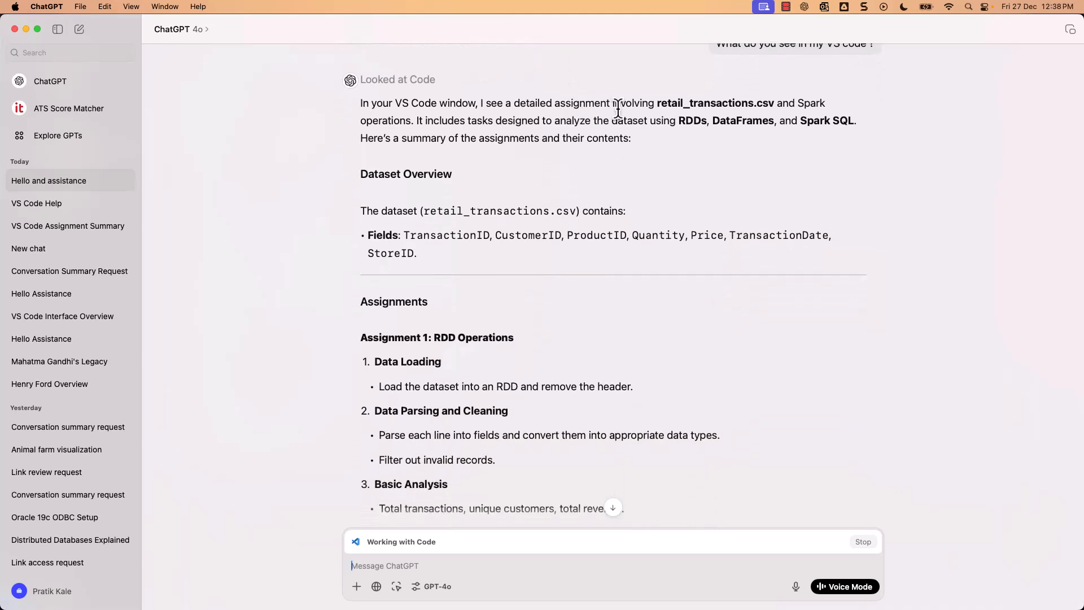
scroll(757, 189, down, 1)
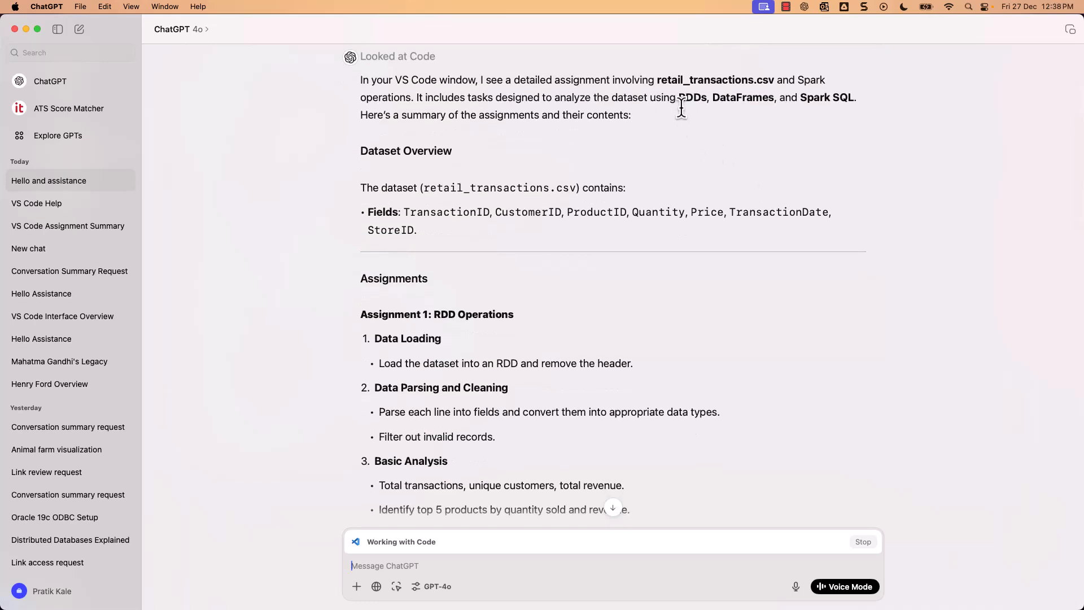
scroll(690, 194, down, 10)
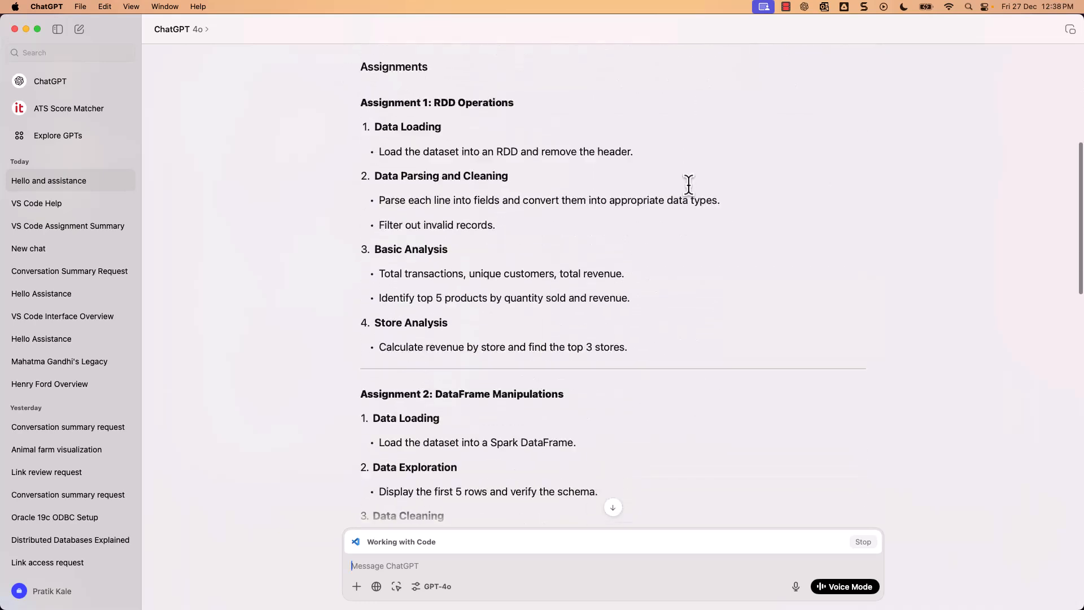
scroll(690, 195, down, 14)
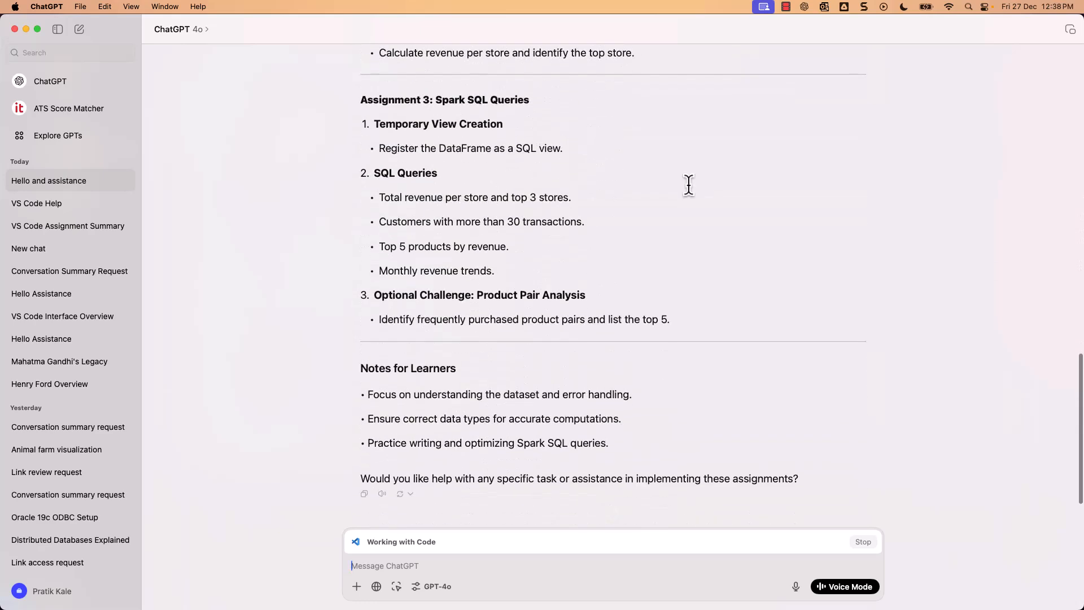
scroll(689, 185, up, 20)
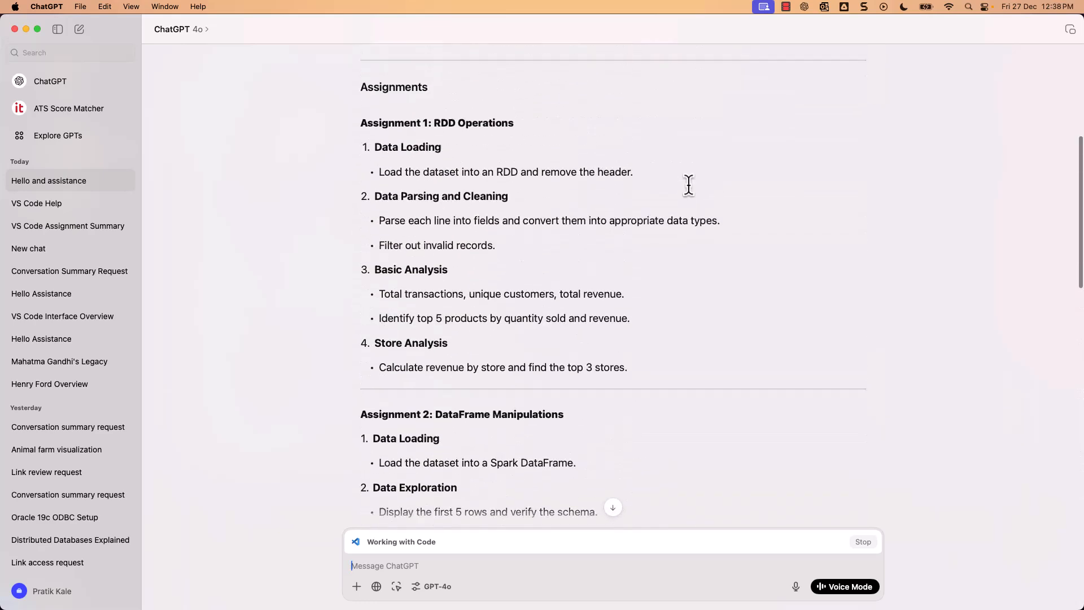
scroll(689, 185, up, 5)
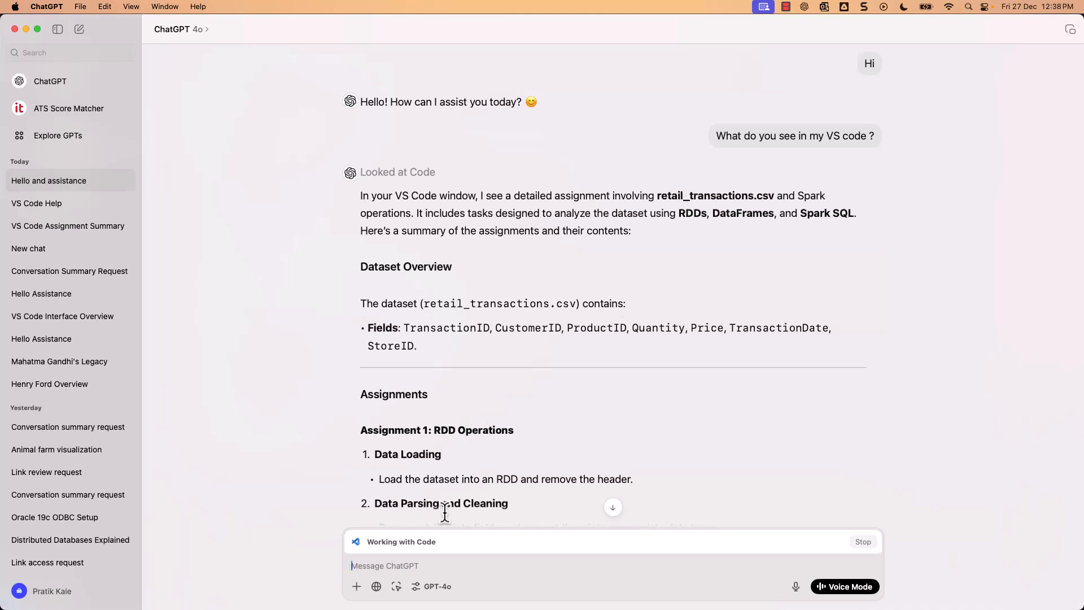
- Stop ChatGPT from working with the paired Code app
click(397, 589)
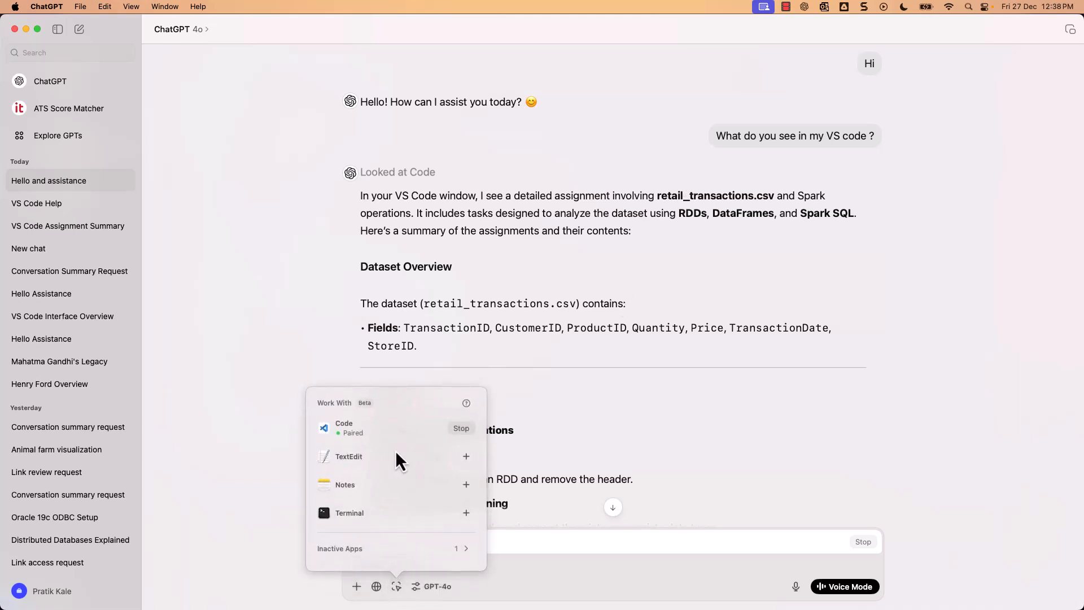
click(461, 428)
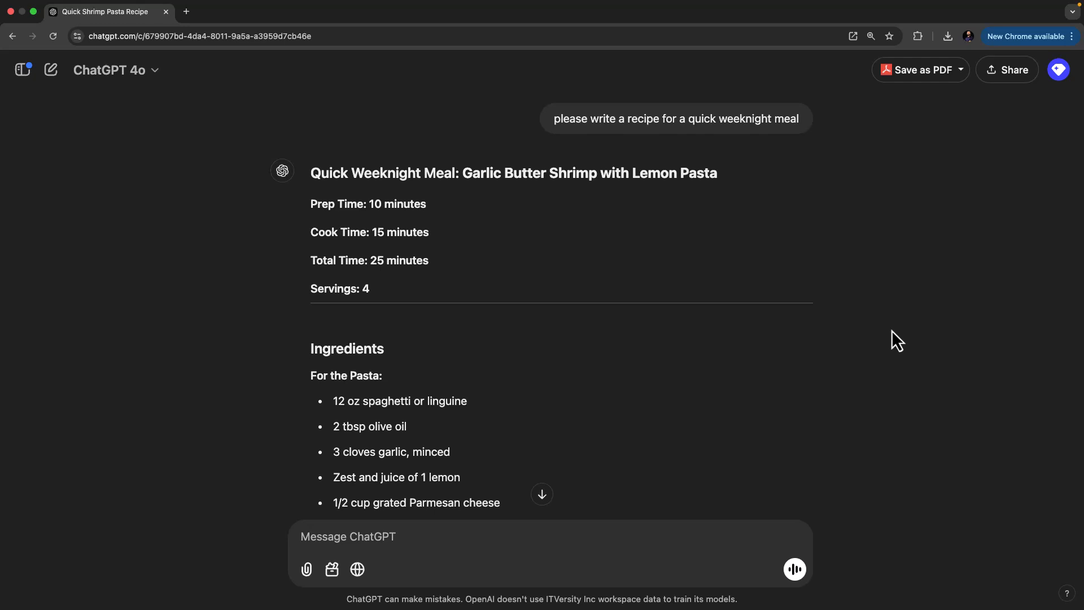
- Start exporting the weeknight meal recipe chat as an A4 Portrait PDF, and cancel at the save dialog
scroll(892, 330, down, 7)
scroll(892, 329, up, 7)
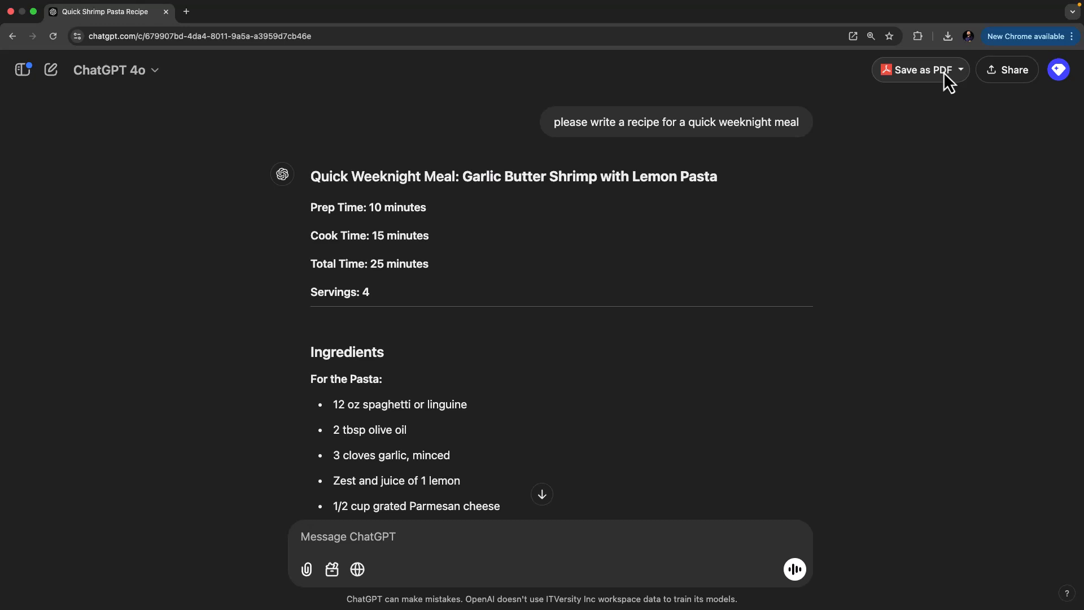
click(960, 70)
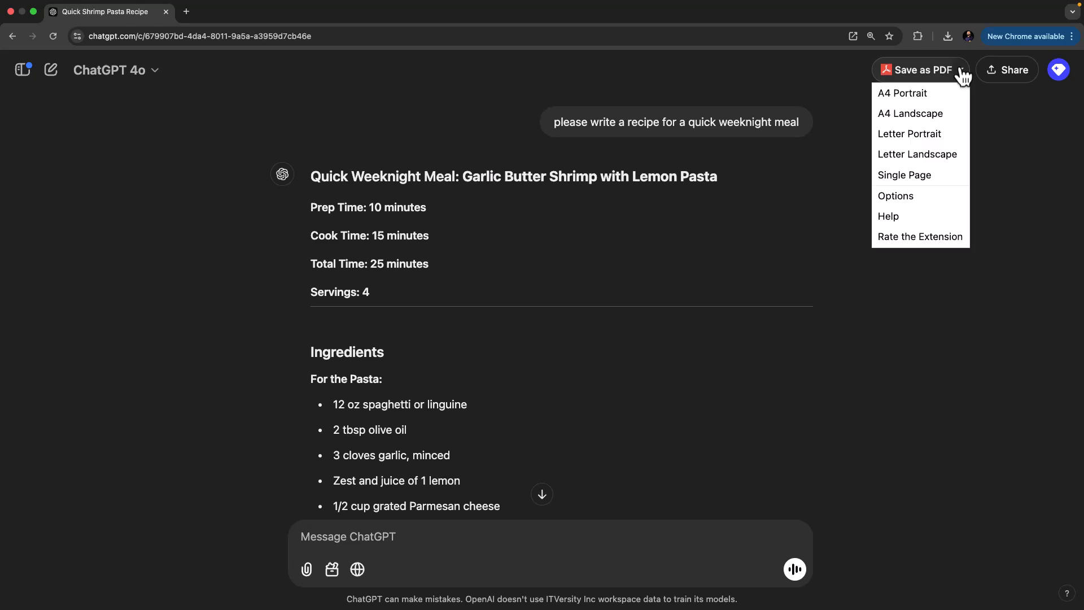
click(909, 96)
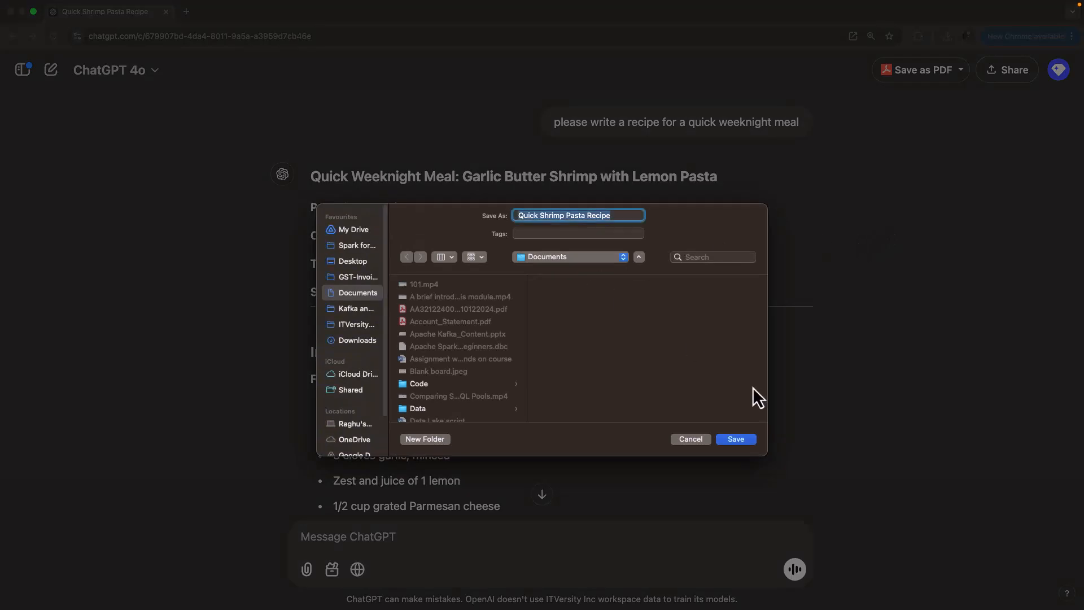
click(695, 440)
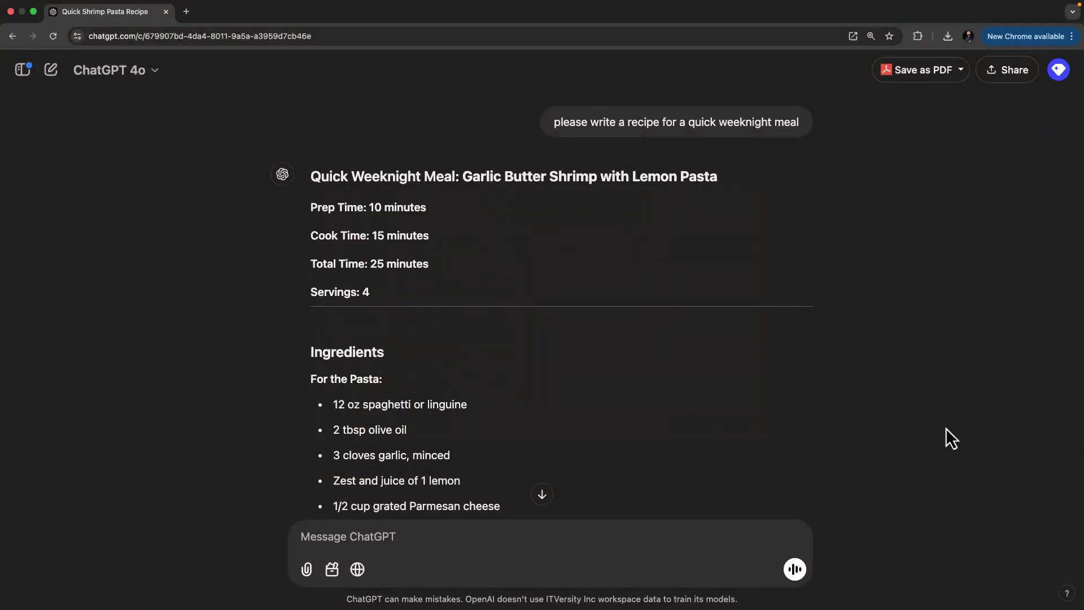